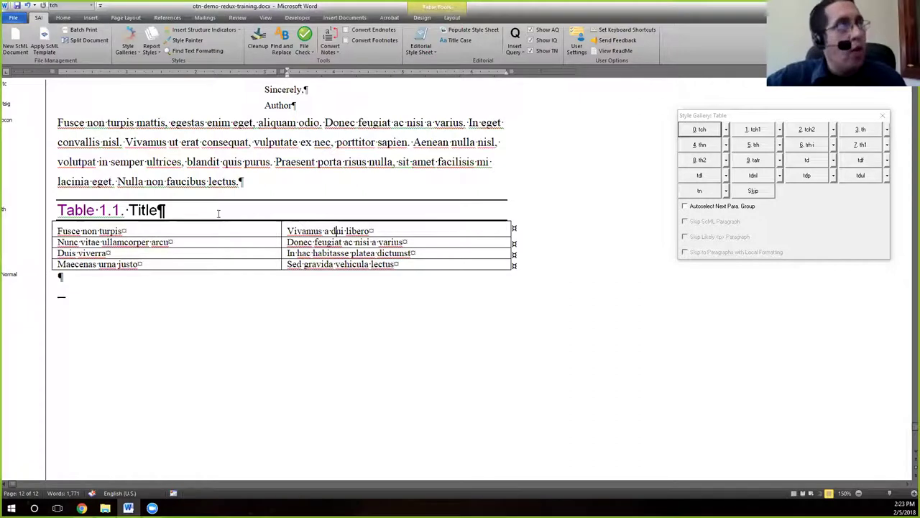
Step: Review the closing paragraph and Table 1.1 at the document's end, and return to the document's beginning
{"action": "left_click_drag", "start_coordinate": [261, 183], "coordinate": [58, 183]}
{"action": "scroll", "coordinate": [279, 275], "scroll_direction": "up", "scroll_amount": 1}
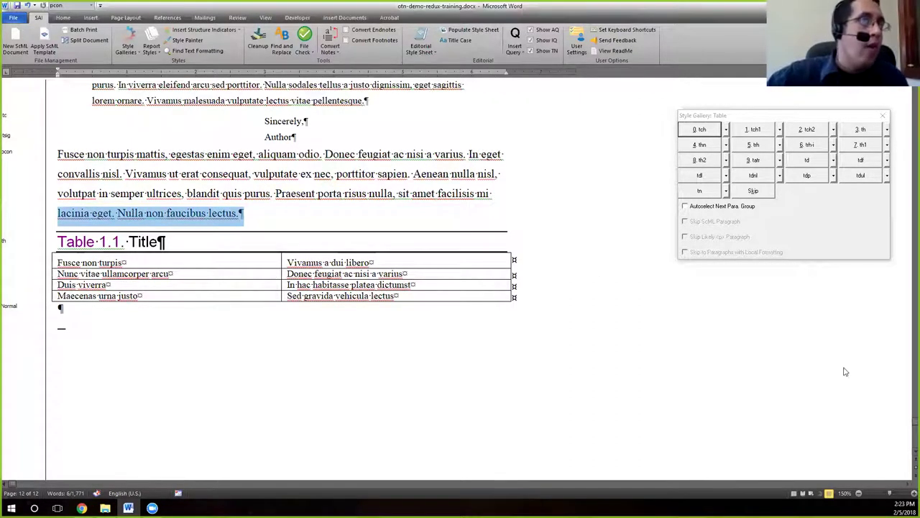
{"action": "left_click", "coordinate": [331, 194]}
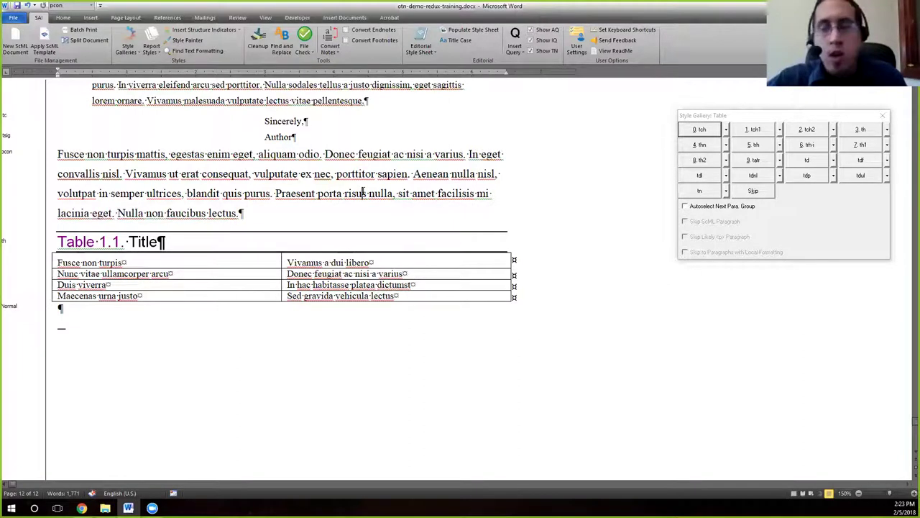
{"action": "key", "text": "ctrl+Home"}
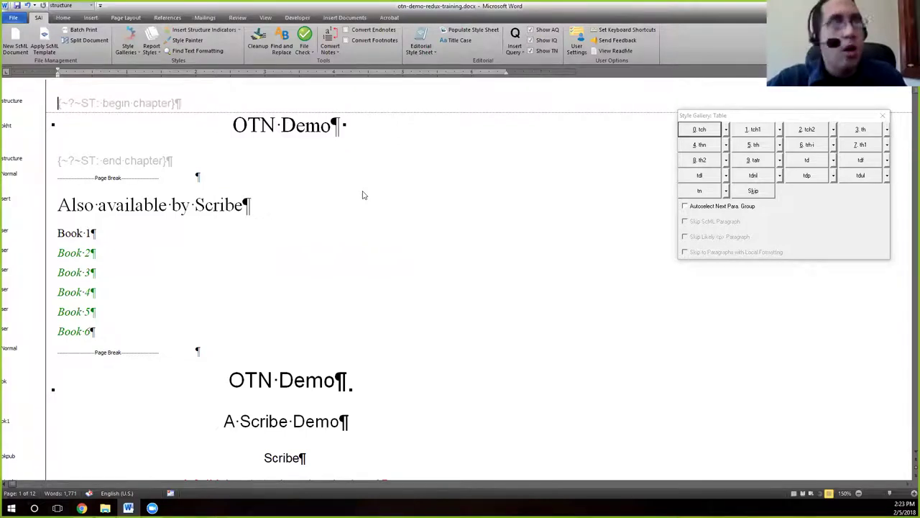
{"action": "key", "text": "ctrl+End"}
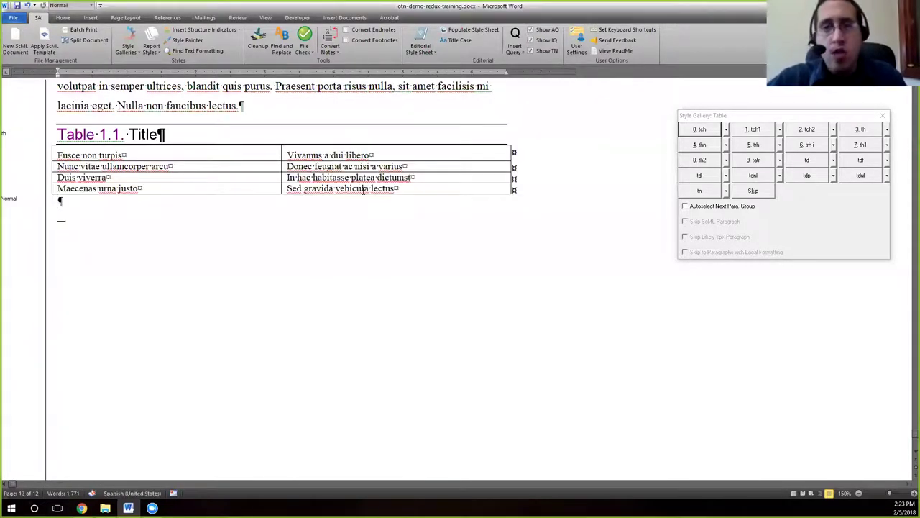
{"action": "key", "text": "ctrl+Home"}
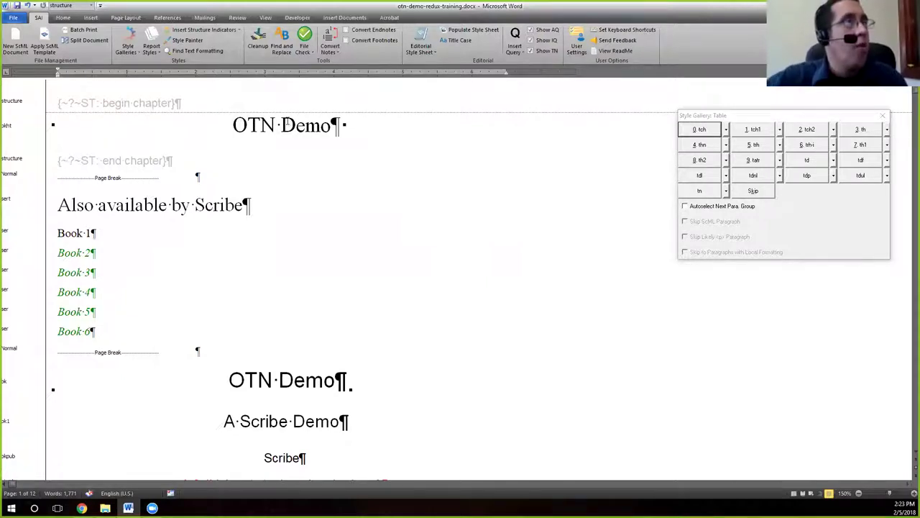
Step: Examine the front-matter sections from the OTN Demo half title through the dedication, comparing their structure and page breaks
{"action": "left_click", "coordinate": [284, 125]}
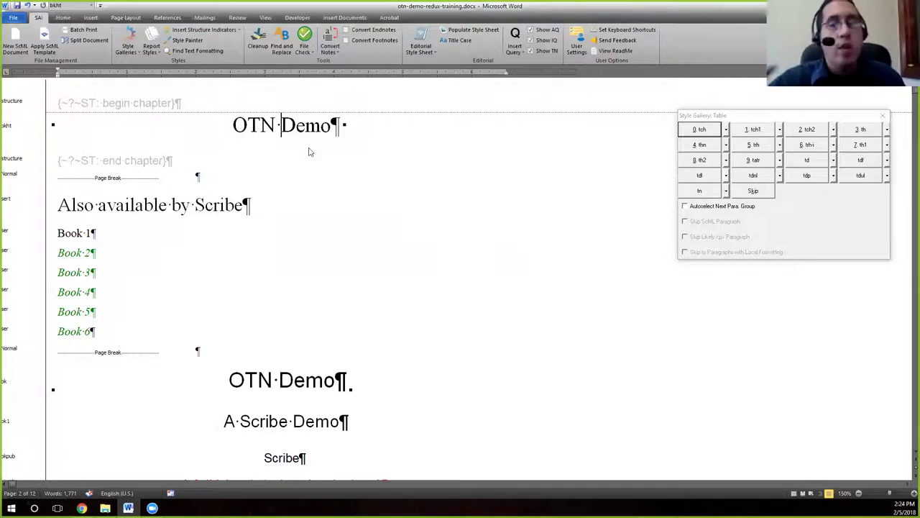
{"action": "key", "text": "Left"}
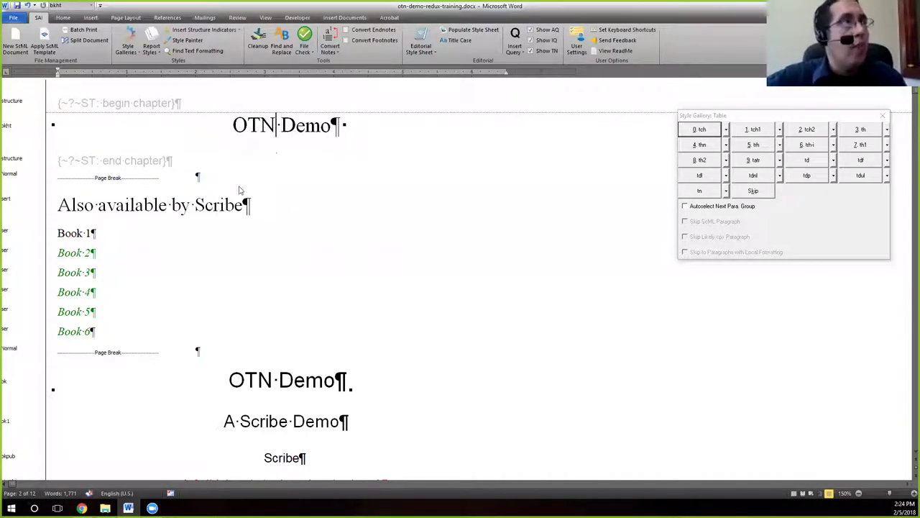
{"action": "left_click", "coordinate": [220, 205]}
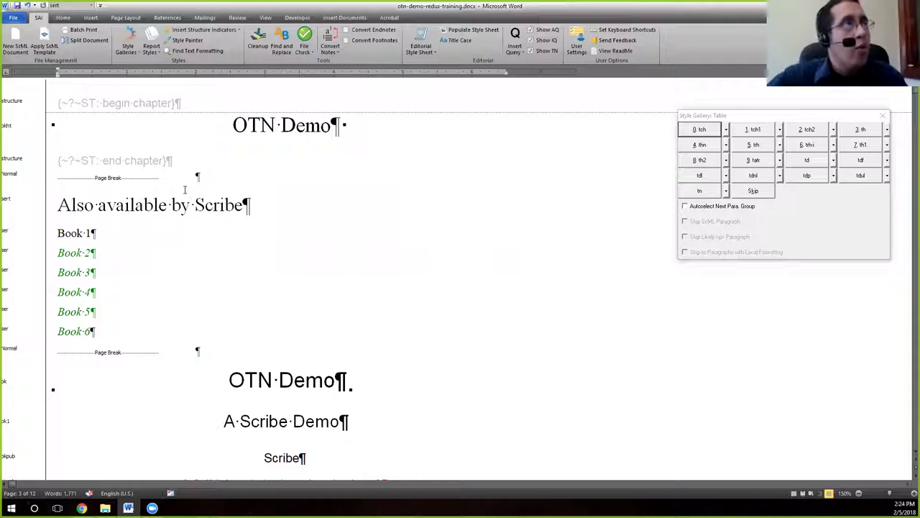
{"action": "left_click", "coordinate": [229, 143]}
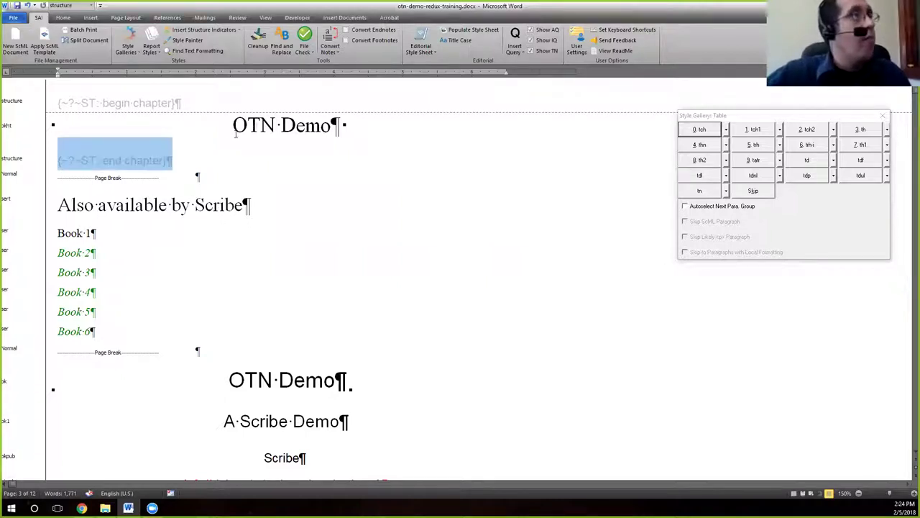
{"action": "left_click", "coordinate": [213, 205]}
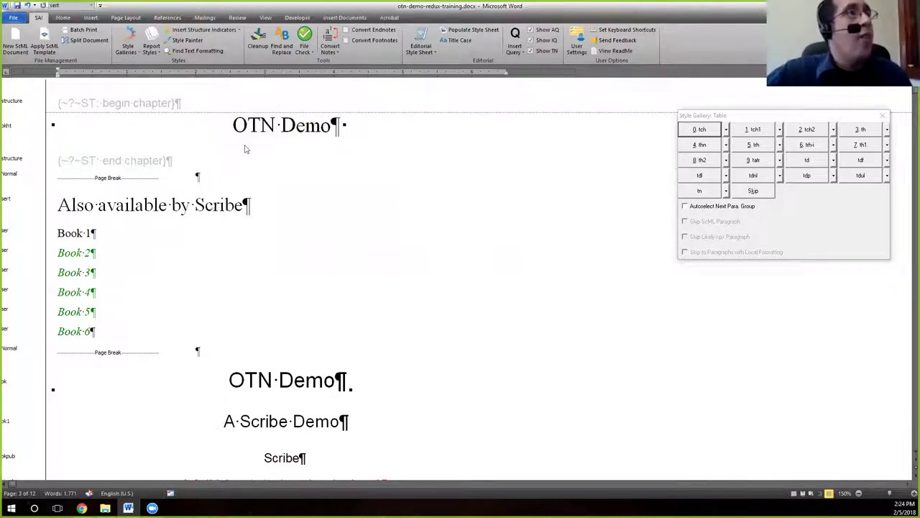
{"action": "left_click_drag", "start_coordinate": [232, 125], "coordinate": [343, 337]}
{"action": "scroll", "coordinate": [332, 216], "scroll_direction": "down", "scroll_amount": 10}
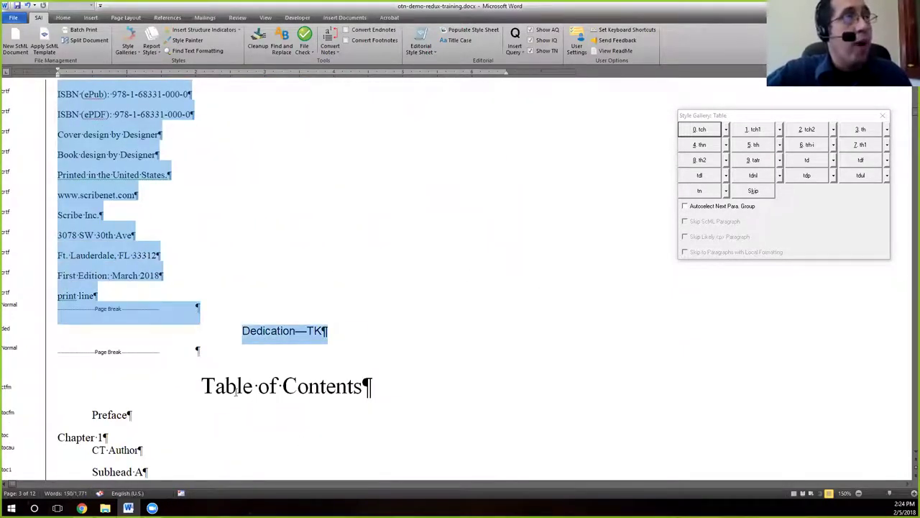
{"action": "scroll", "coordinate": [381, 323], "scroll_direction": "up", "scroll_amount": 3}
{"action": "scroll", "coordinate": [381, 323], "scroll_direction": "up", "scroll_amount": 5}
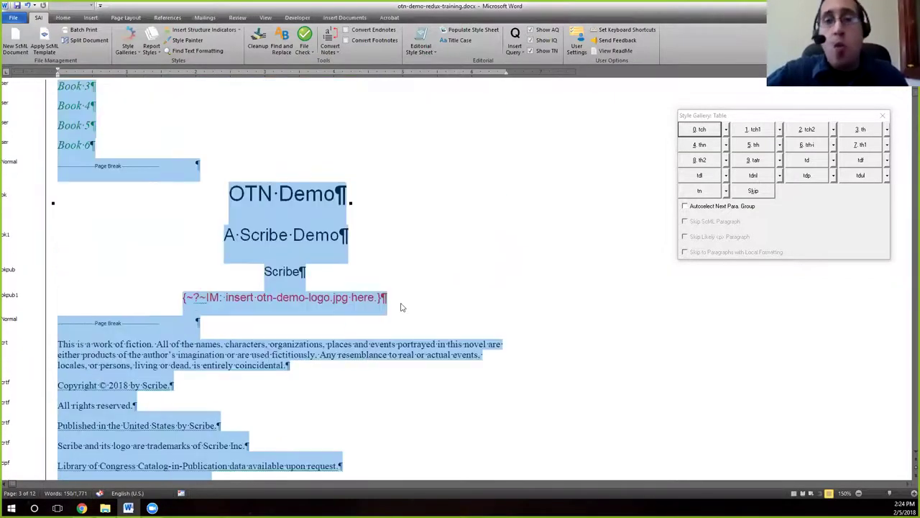
{"action": "scroll", "coordinate": [401, 307], "scroll_direction": "up", "scroll_amount": 4}
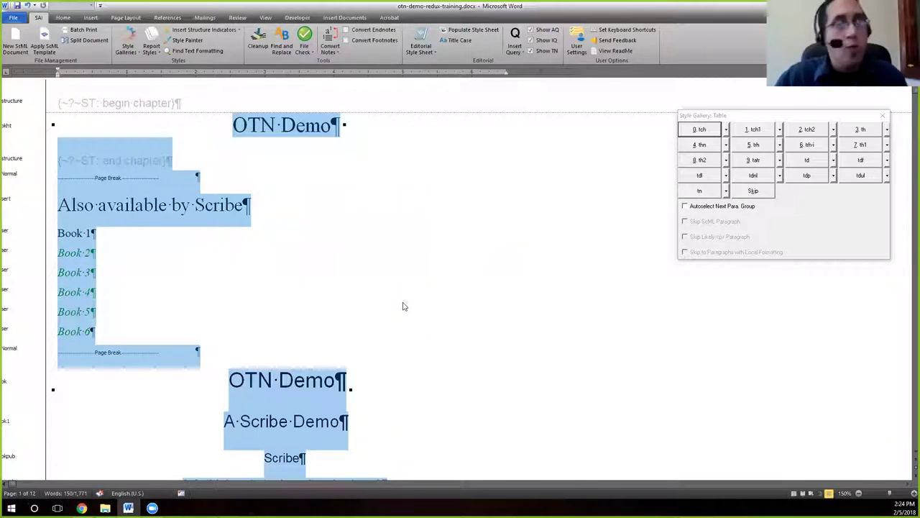
{"action": "triple_click", "coordinate": [334, 251]}
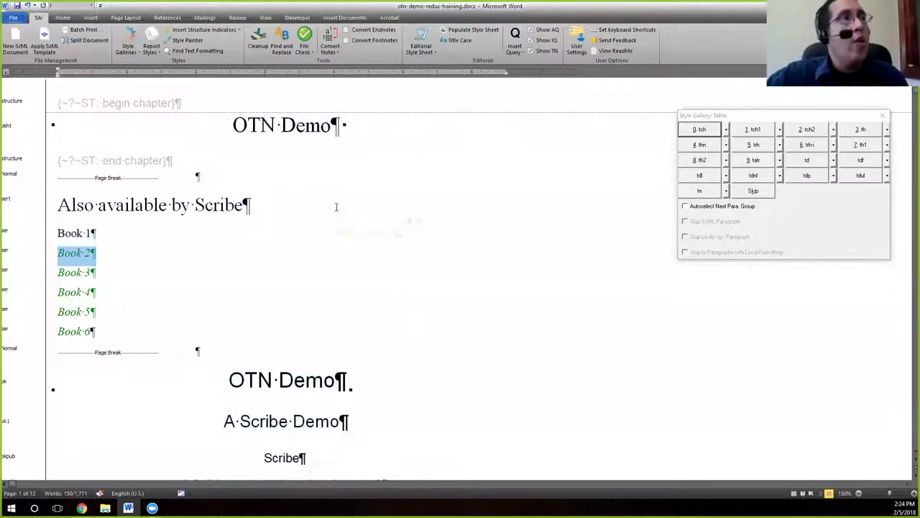
{"action": "left_click", "coordinate": [261, 125]}
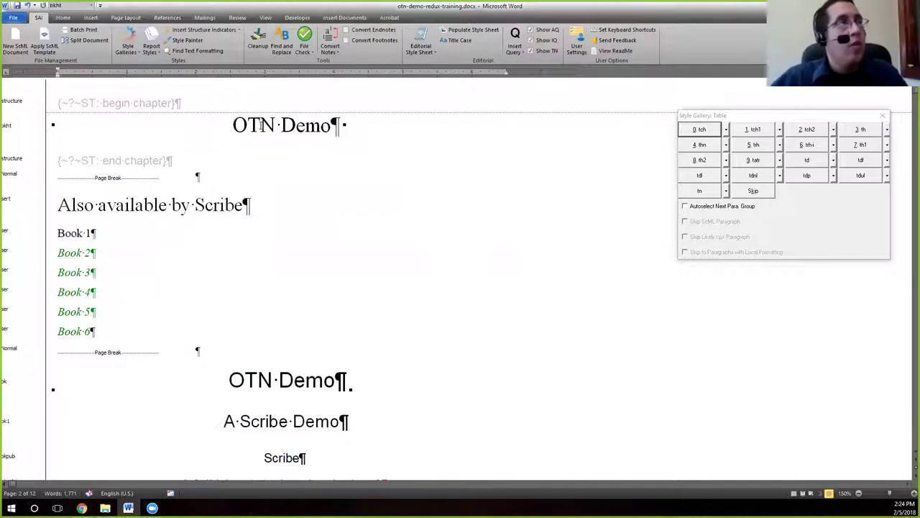
{"action": "left_click", "coordinate": [232, 125]}
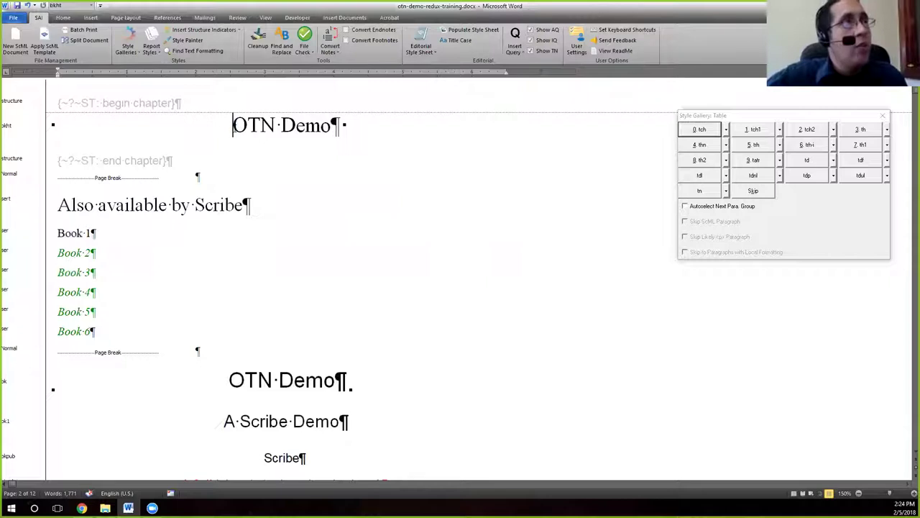
{"action": "left_click_drag", "start_coordinate": [58, 205], "coordinate": [130, 329]}
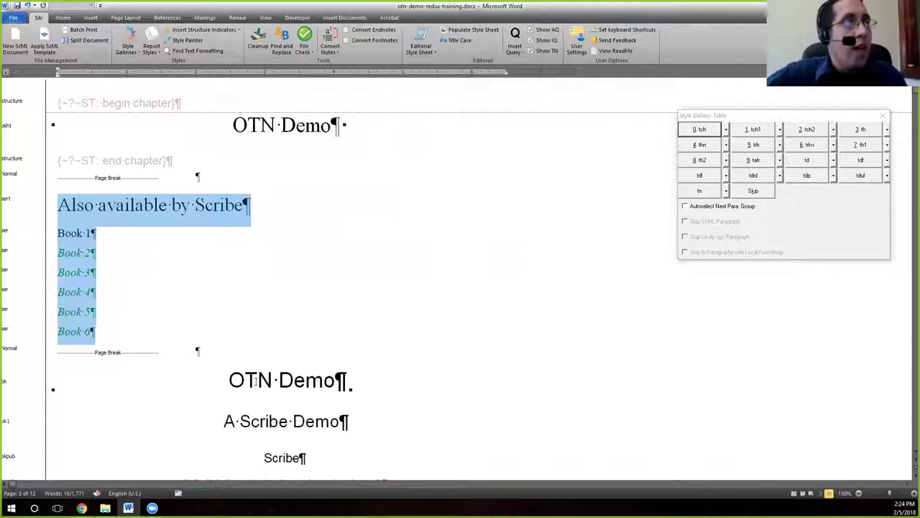
{"action": "left_click_drag", "start_coordinate": [234, 379], "coordinate": [389, 379]}
{"action": "scroll", "coordinate": [384, 293], "scroll_direction": "up", "scroll_amount": 4}
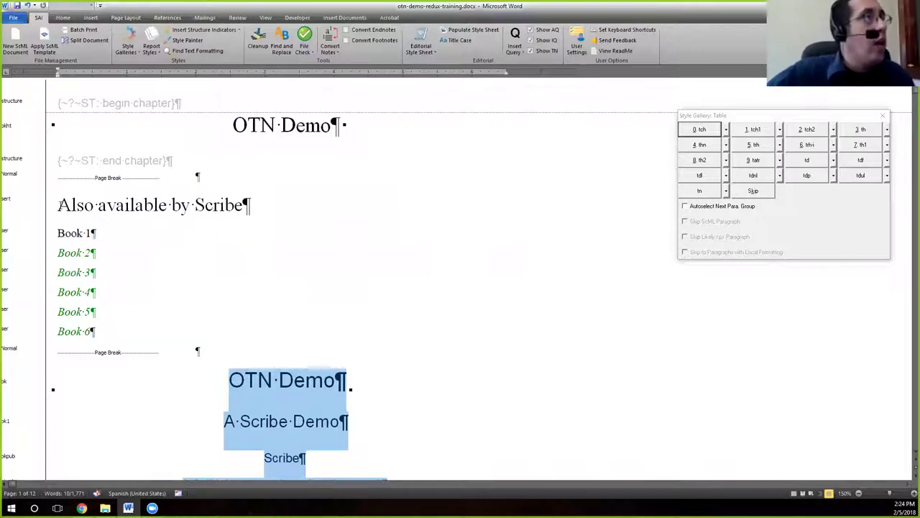
Step: Insert Chapter structure indicators around the "Also available by Scribe" heading and its list from Book 1 to Book 6
{"action": "left_click_drag", "start_coordinate": [57, 205], "coordinate": [138, 329]}
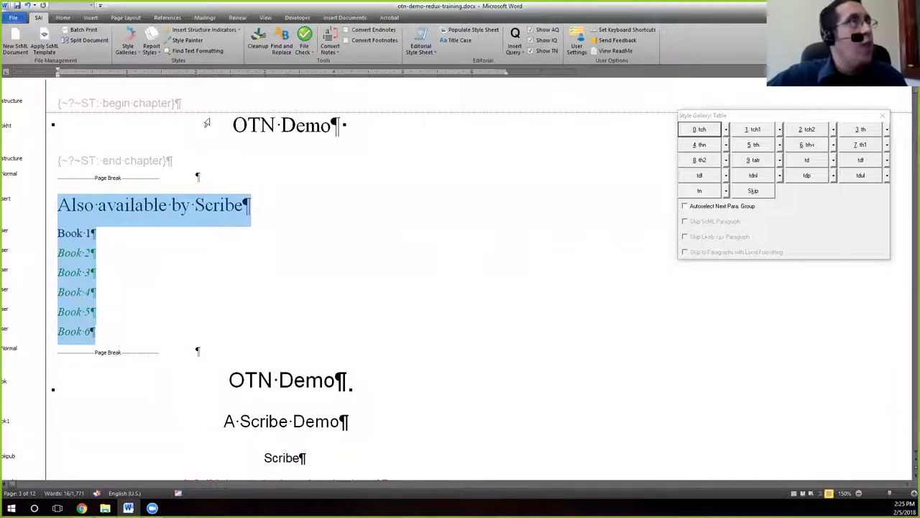
{"action": "left_click", "coordinate": [209, 30]}
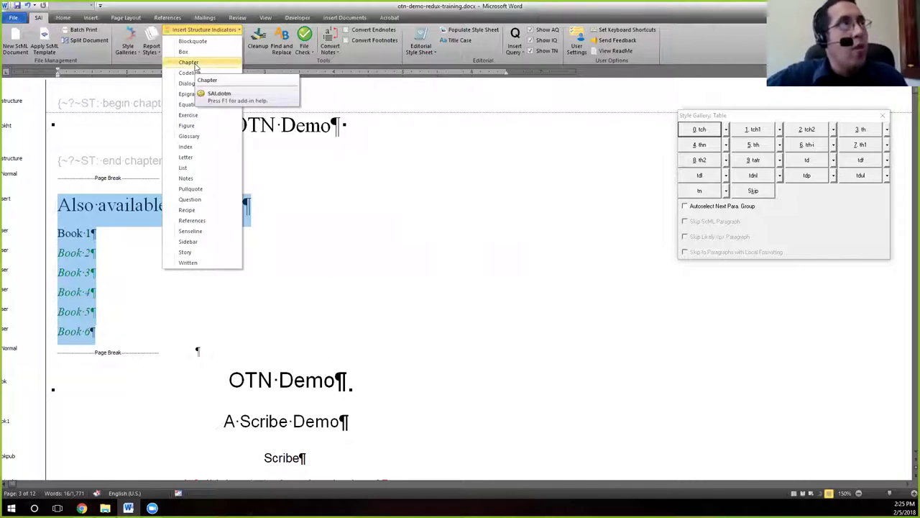
{"action": "left_click", "coordinate": [194, 63]}
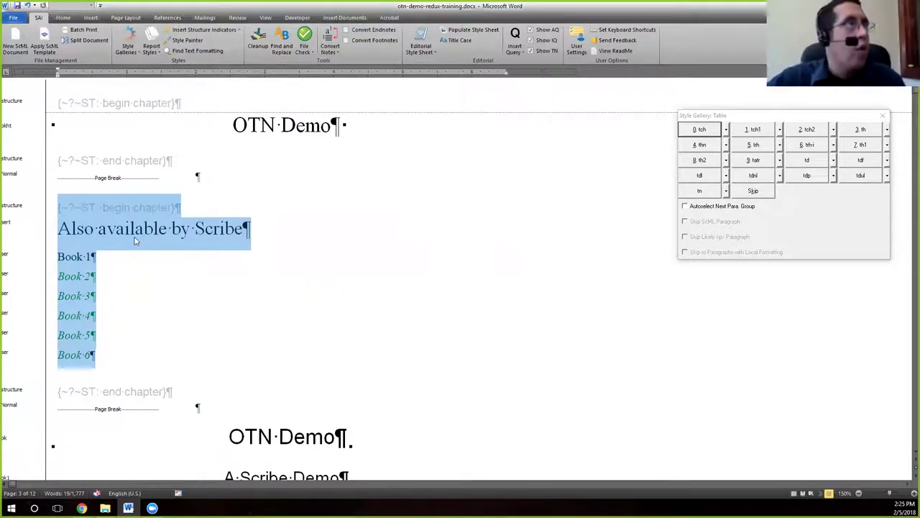
Step: Examine the begin and end chapter indicators and their paragraph style around the "Also available by Scribe" section
{"action": "left_click", "coordinate": [88, 208]}
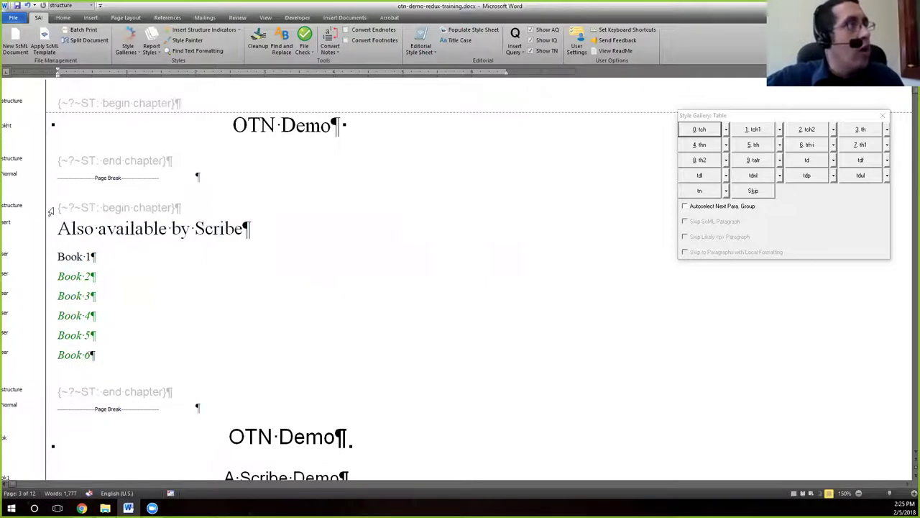
{"action": "left_click_drag", "start_coordinate": [57, 208], "coordinate": [178, 208]}
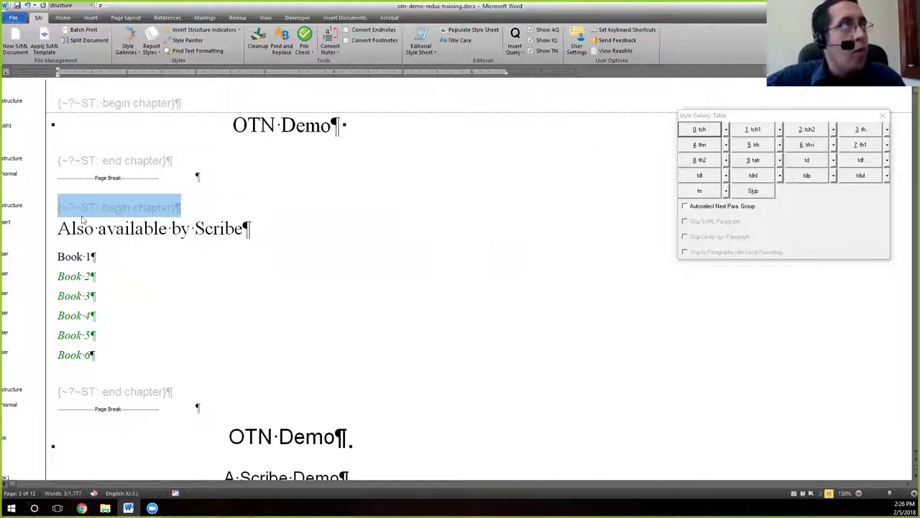
{"action": "left_click_drag", "start_coordinate": [69, 210], "coordinate": [75, 208]}
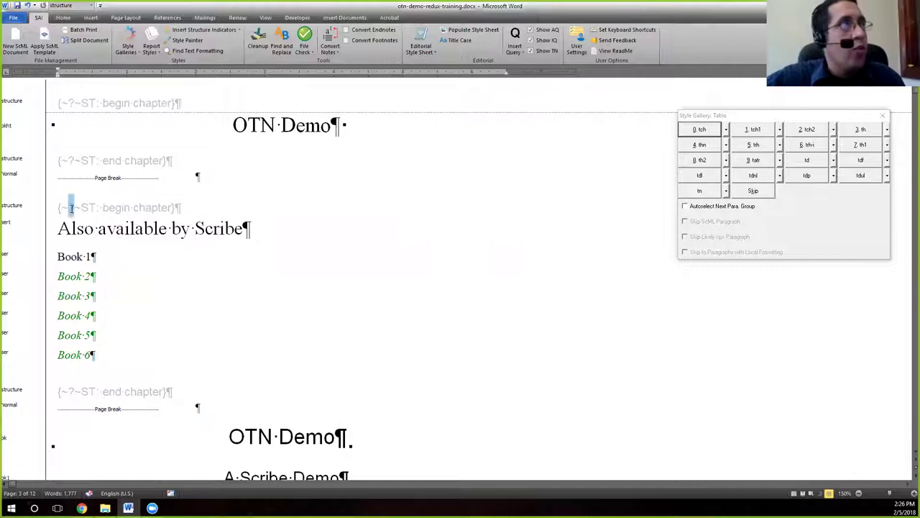
{"action": "left_click", "coordinate": [14, 211]}
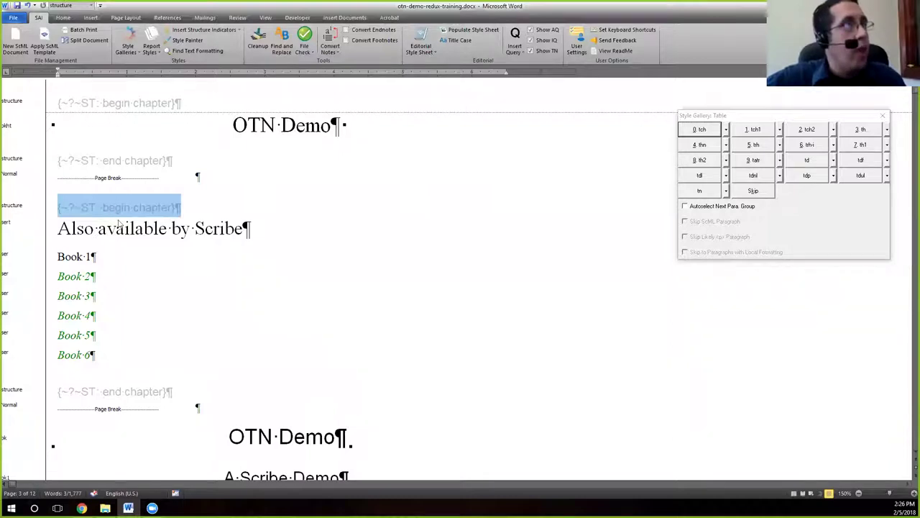
{"action": "left_click", "coordinate": [99, 391]}
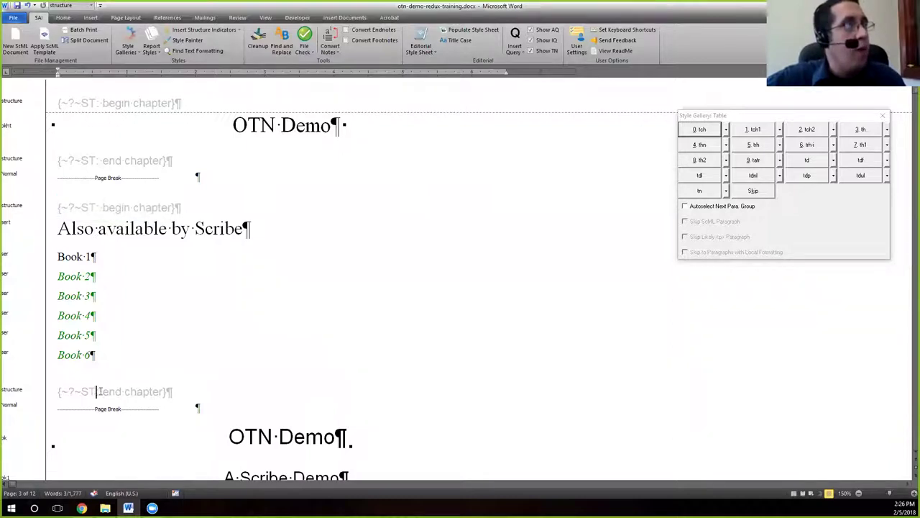
{"action": "left_click", "coordinate": [13, 394]}
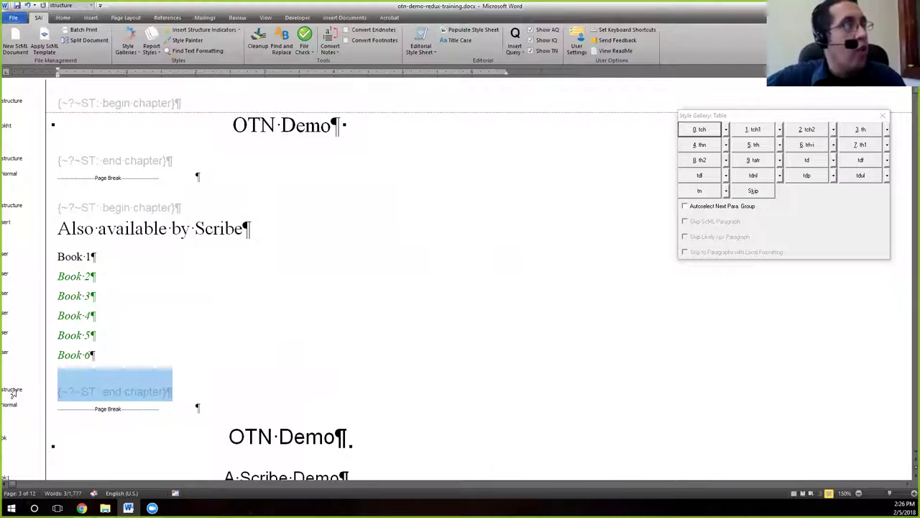
{"action": "triple_click", "coordinate": [138, 257]}
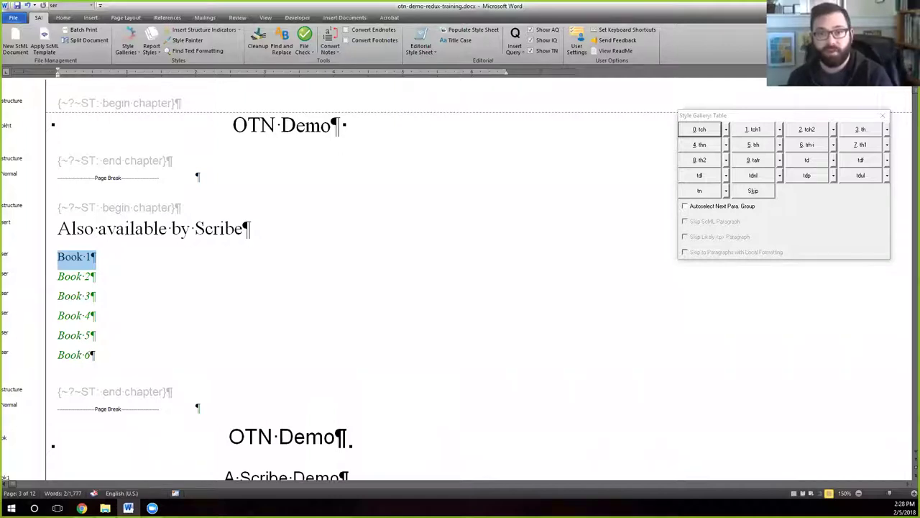
{"action": "key", "text": "Left"}
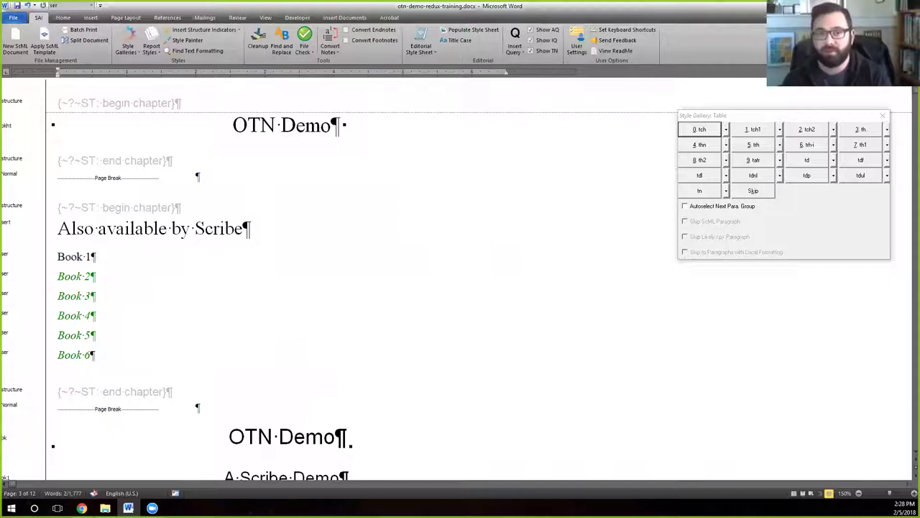
Step: Examine the title page from the OTN Demo title through the otn-demo-logo.jpg placeholder line
{"action": "scroll", "coordinate": [446, 272], "scroll_direction": "down", "scroll_amount": 7}
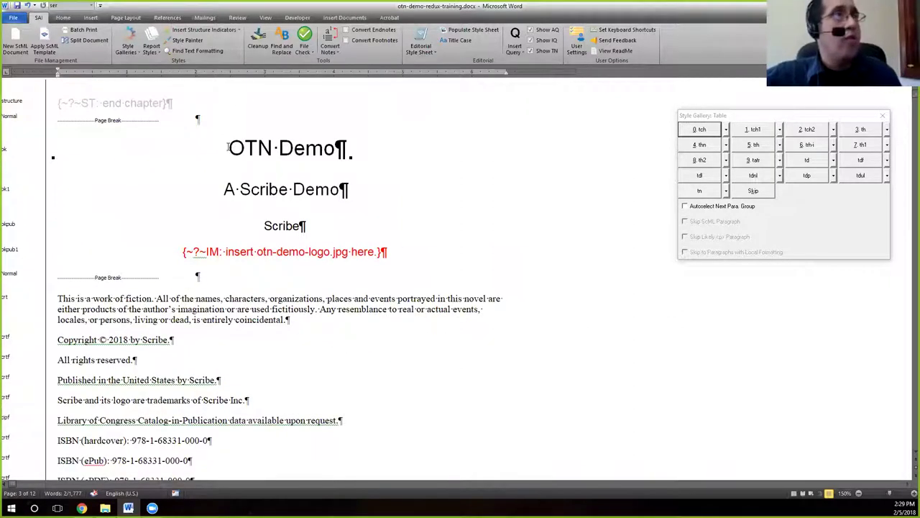
{"action": "left_click_drag", "start_coordinate": [229, 147], "coordinate": [397, 256]}
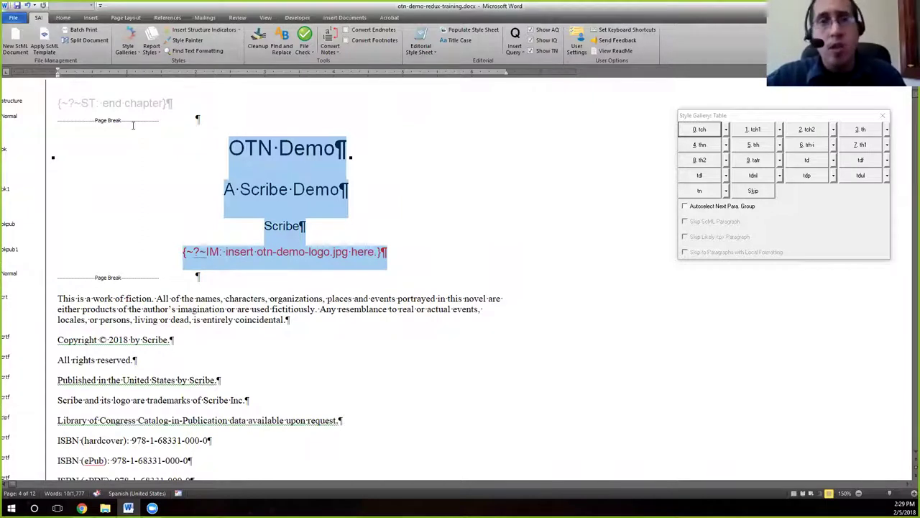
{"action": "scroll", "coordinate": [239, 226], "scroll_direction": "up", "scroll_amount": 2}
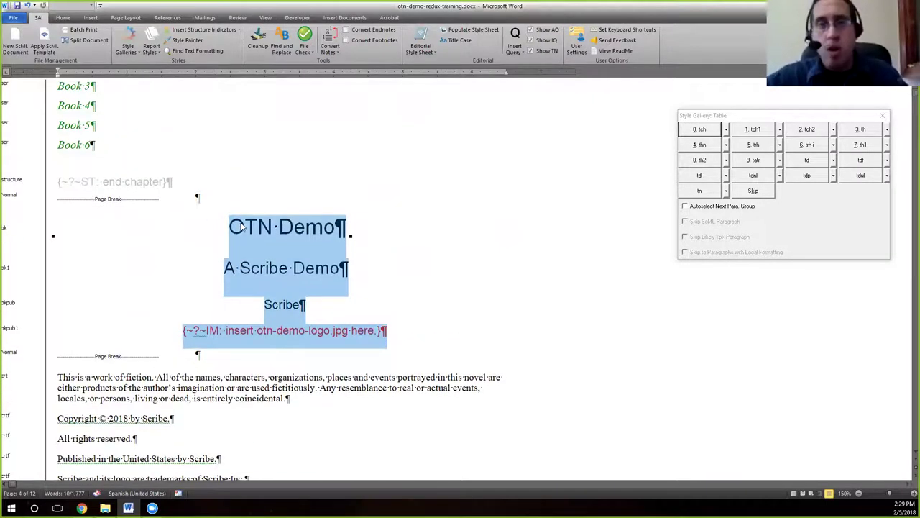
{"action": "scroll", "coordinate": [240, 228], "scroll_direction": "up", "scroll_amount": 2}
{"action": "scroll", "coordinate": [238, 231], "scroll_direction": "down", "scroll_amount": 3}
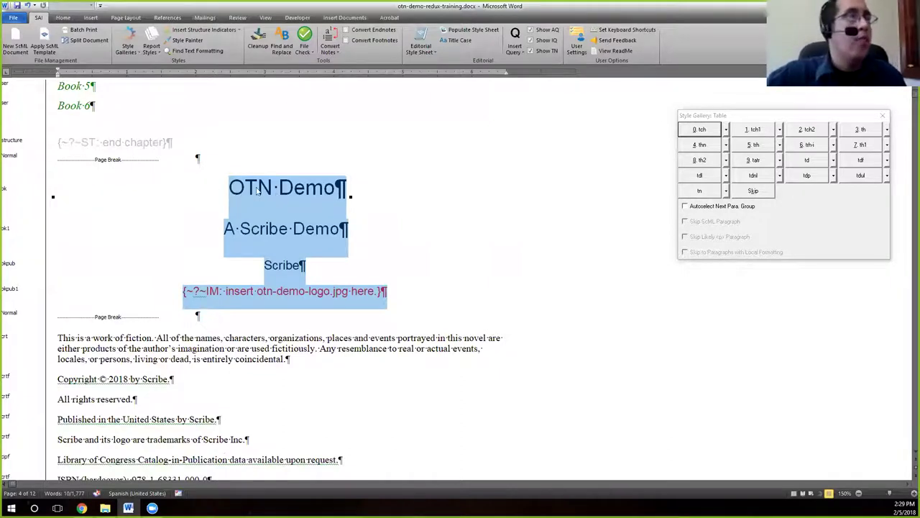
Step: Insert Chapter structure indicators around the title page, from the OTN Demo title through the otn-demo-logo.jpg placeholder line
{"action": "left_click", "coordinate": [257, 189]}
{"action": "left_click_drag", "start_coordinate": [230, 188], "coordinate": [332, 219]}
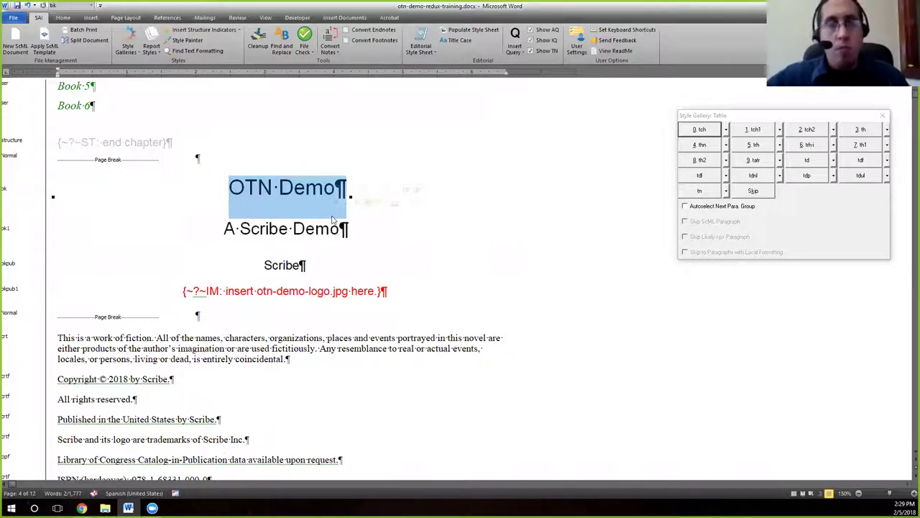
{"action": "left_click", "coordinate": [313, 226]}
{"action": "key", "text": "Up"}
{"action": "key", "text": "Home"}
{"action": "key", "text": "shift+Right"}
{"action": "key", "text": "shift+Right"}
{"action": "key", "text": "shift+Right"}
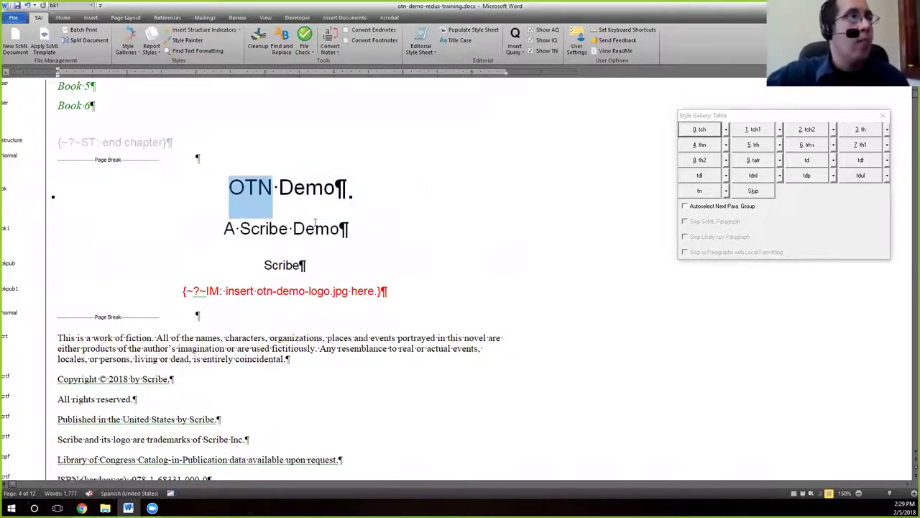
{"action": "left_click", "coordinate": [378, 282], "text": "shift"}
{"action": "left_click", "coordinate": [387, 293], "text": "shift"}
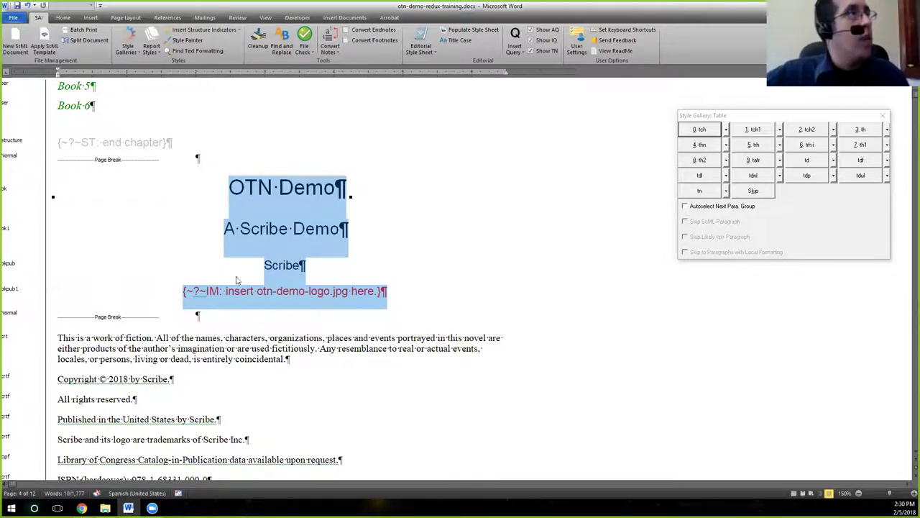
{"action": "left_click", "coordinate": [214, 35]}
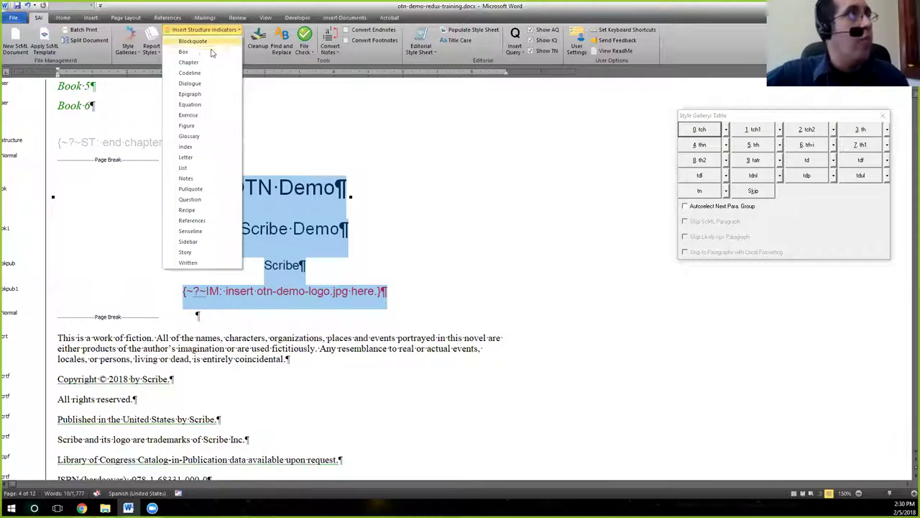
{"action": "left_click", "coordinate": [200, 63]}
Step: Insert Chapter structure indicators around the copyright page, from "This is a work of fiction" through the print line
{"action": "scroll", "coordinate": [285, 295], "scroll_direction": "down", "scroll_amount": 6}
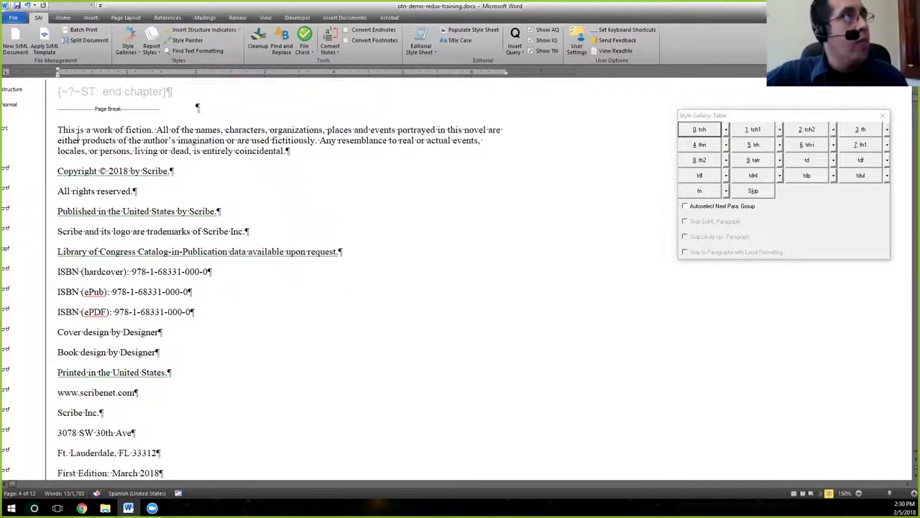
{"action": "left_click_drag", "start_coordinate": [57, 130], "coordinate": [138, 332]}
{"action": "scroll", "coordinate": [127, 208], "scroll_direction": "down", "scroll_amount": 3}
{"action": "scroll", "coordinate": [128, 203], "scroll_direction": "down", "scroll_amount": 1}
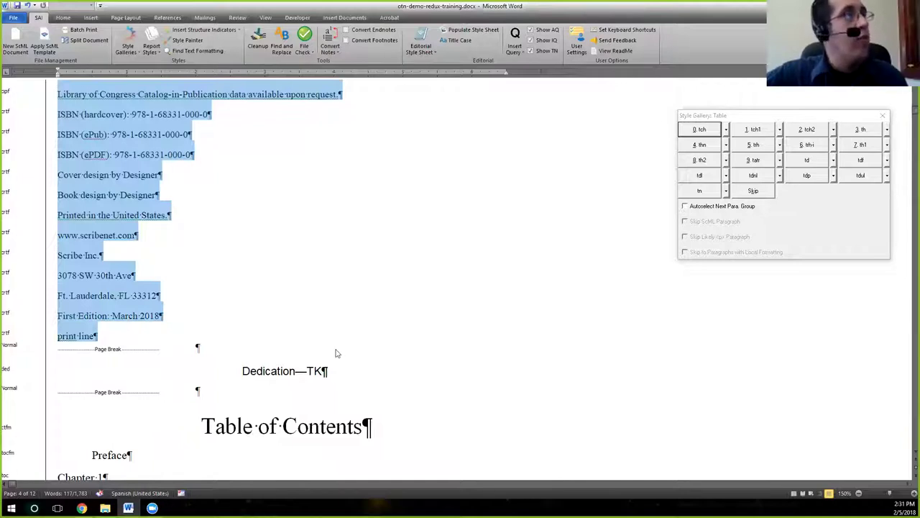
{"action": "scroll", "coordinate": [336, 353], "scroll_direction": "up", "scroll_amount": 6}
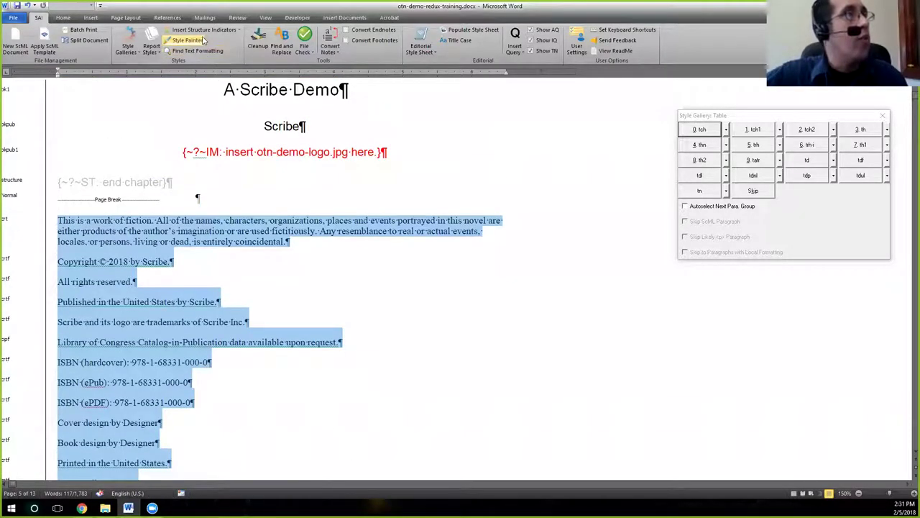
{"action": "left_click", "coordinate": [204, 30]}
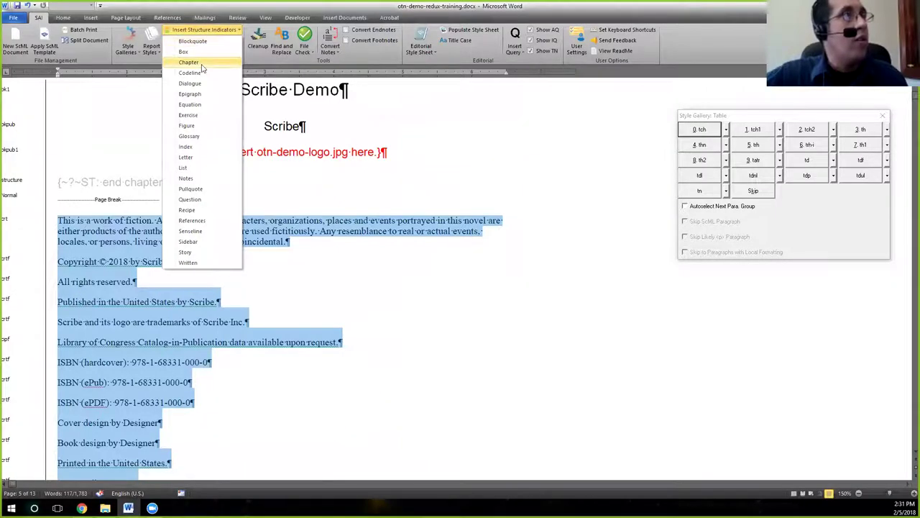
{"action": "left_click", "coordinate": [202, 67]}
Step: Insert Chapter structure indicators around the "Dedication—TK" line
{"action": "scroll", "coordinate": [321, 272], "scroll_direction": "down", "scroll_amount": 5}
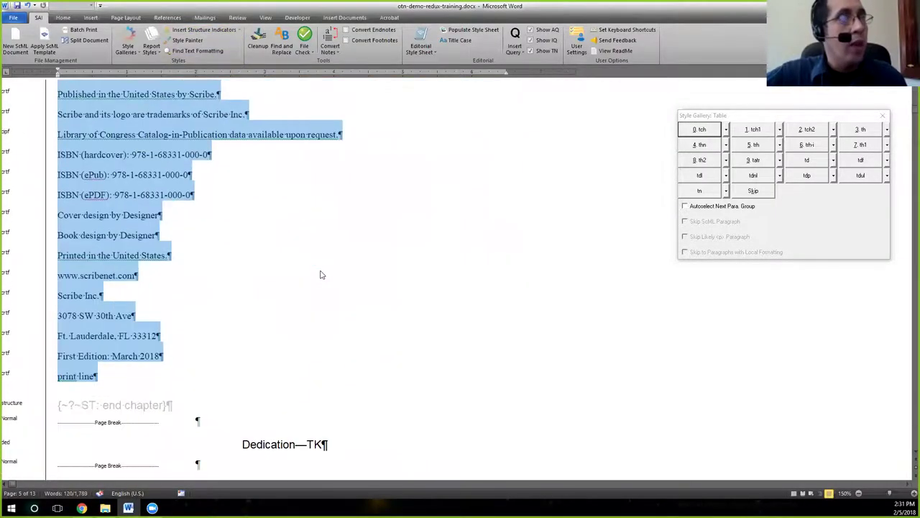
{"action": "scroll", "coordinate": [321, 274], "scroll_direction": "down", "scroll_amount": 3}
{"action": "scroll", "coordinate": [321, 275], "scroll_direction": "down", "scroll_amount": 3}
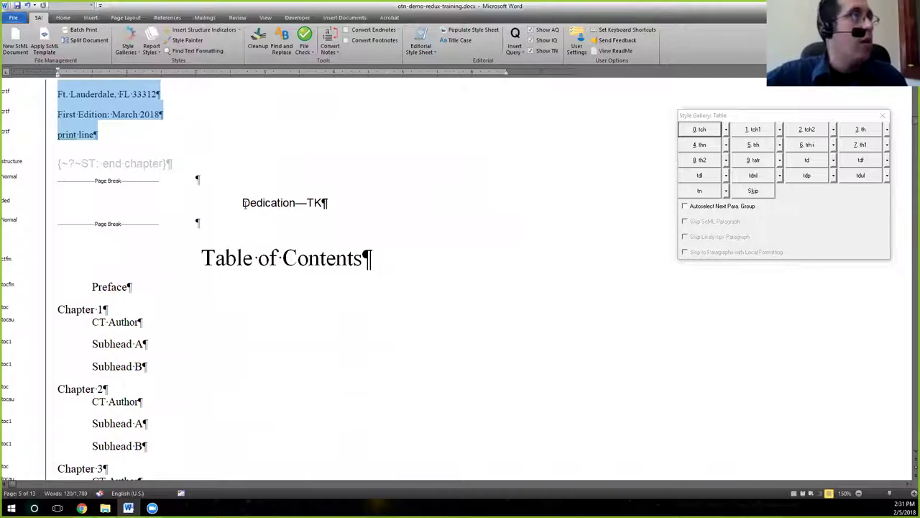
{"action": "left_click_drag", "start_coordinate": [242, 203], "coordinate": [330, 203]}
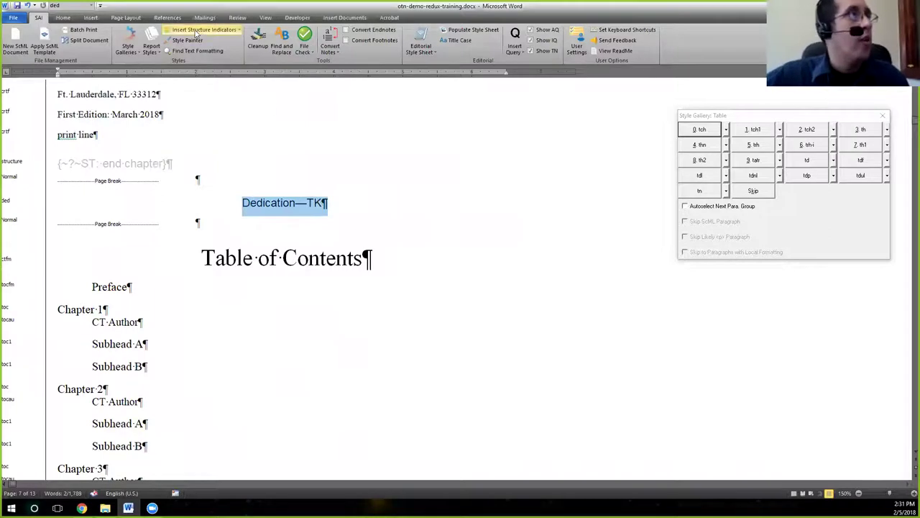
{"action": "left_click", "coordinate": [205, 29]}
{"action": "left_click", "coordinate": [189, 62]}
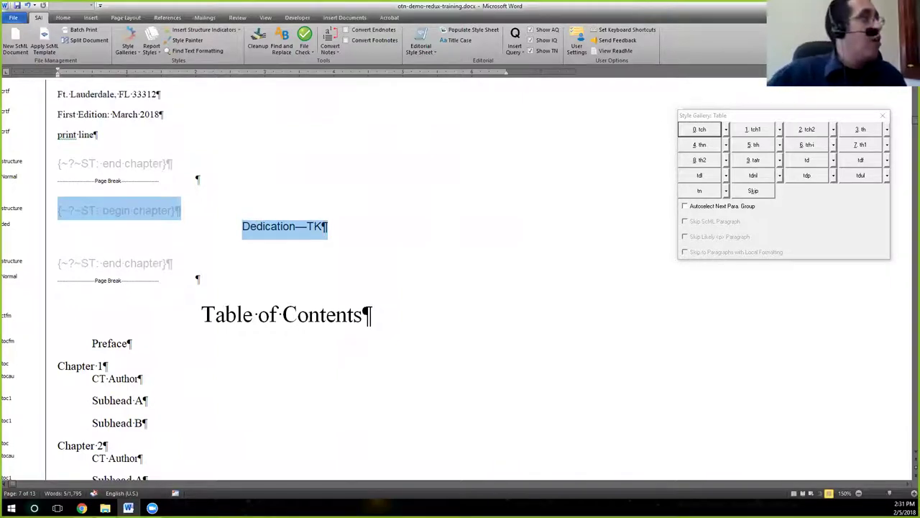
{"action": "left_click", "coordinate": [290, 229]}
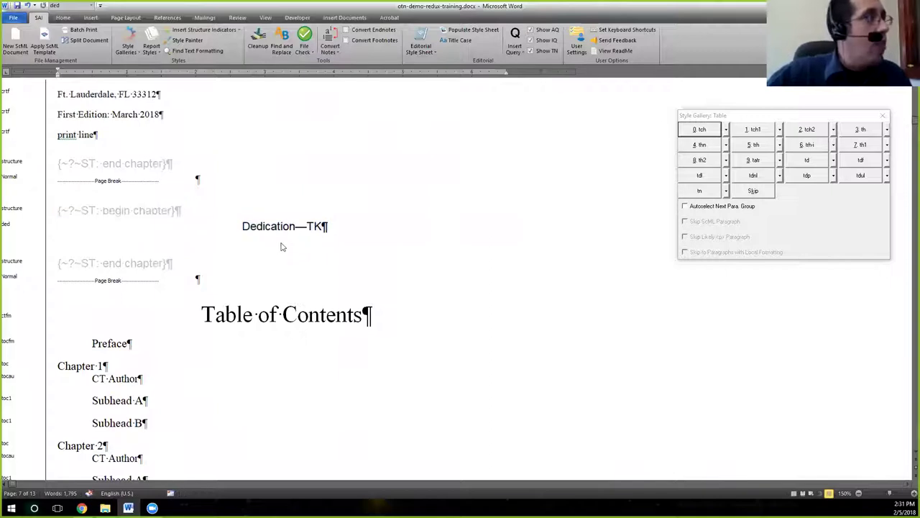
Step: Examine the Table of Contents, its heading, and the opening of the first chapter with its title, subhead and numbered list
{"action": "scroll", "coordinate": [282, 247], "scroll_direction": "down", "scroll_amount": 3}
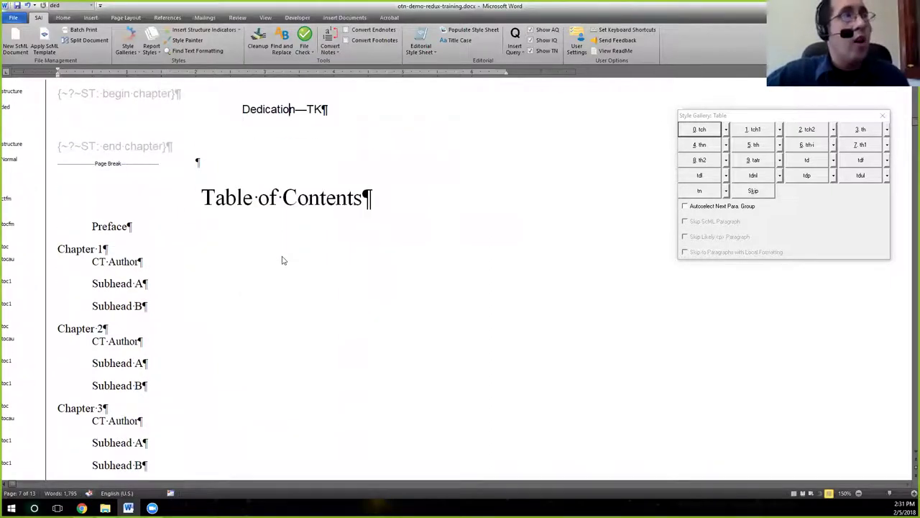
{"action": "scroll", "coordinate": [281, 240], "scroll_direction": "down", "scroll_amount": 3}
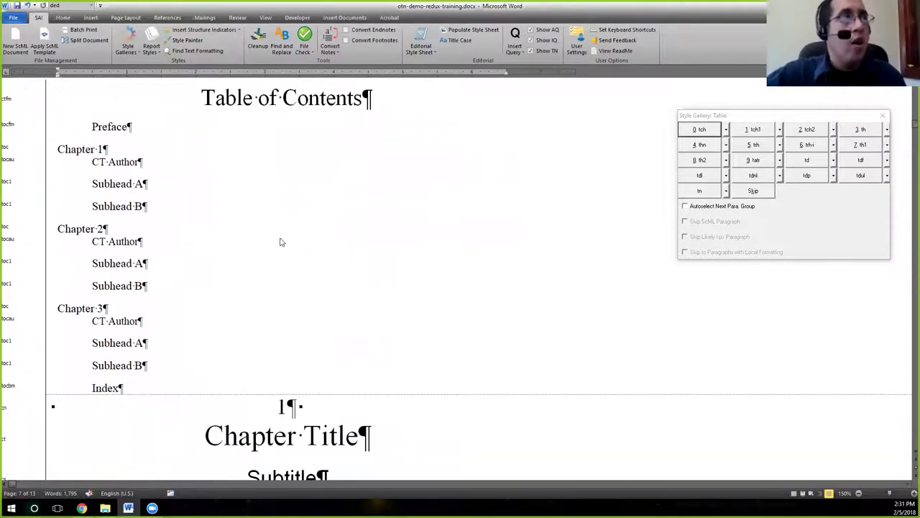
{"action": "scroll", "coordinate": [282, 241], "scroll_direction": "down", "scroll_amount": 10}
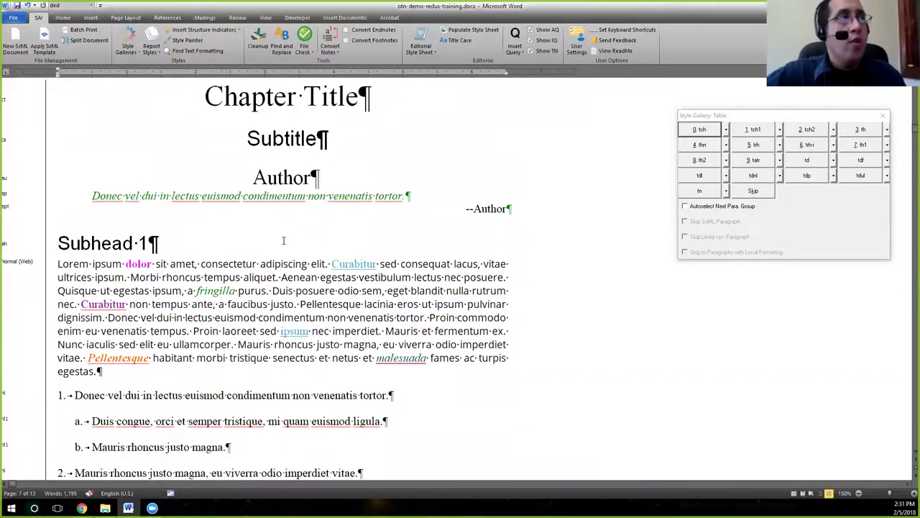
{"action": "scroll", "coordinate": [284, 240], "scroll_direction": "down", "scroll_amount": 3}
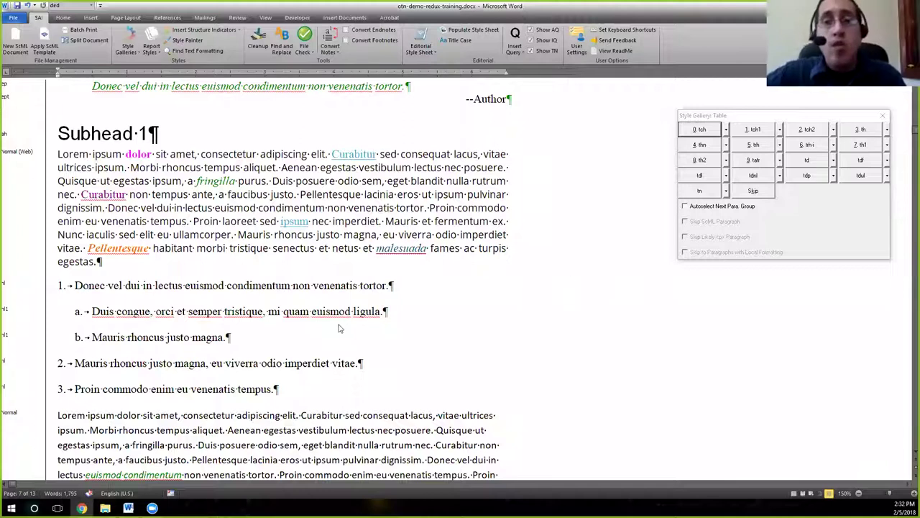
{"action": "scroll", "coordinate": [292, 320], "scroll_direction": "up", "scroll_amount": 10}
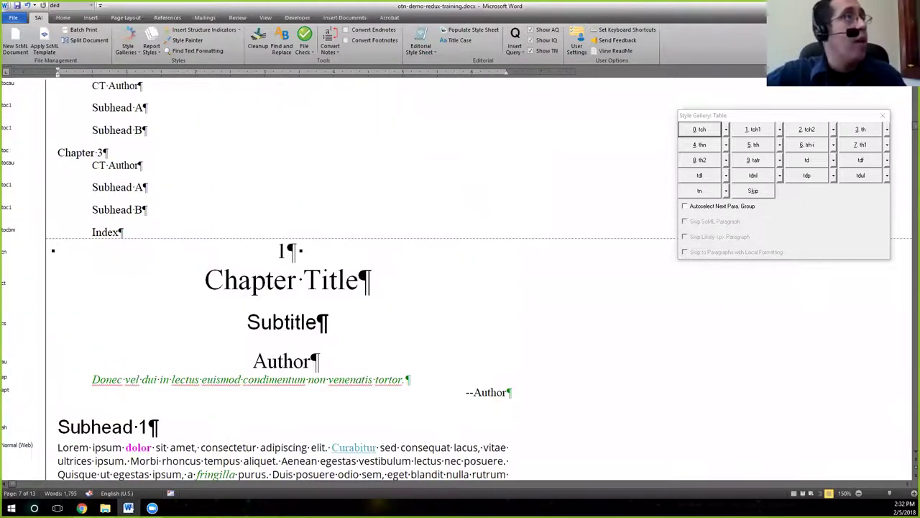
{"action": "scroll", "coordinate": [292, 328], "scroll_direction": "up", "scroll_amount": 2}
{"action": "left_click_drag", "start_coordinate": [202, 198], "coordinate": [383, 196]}
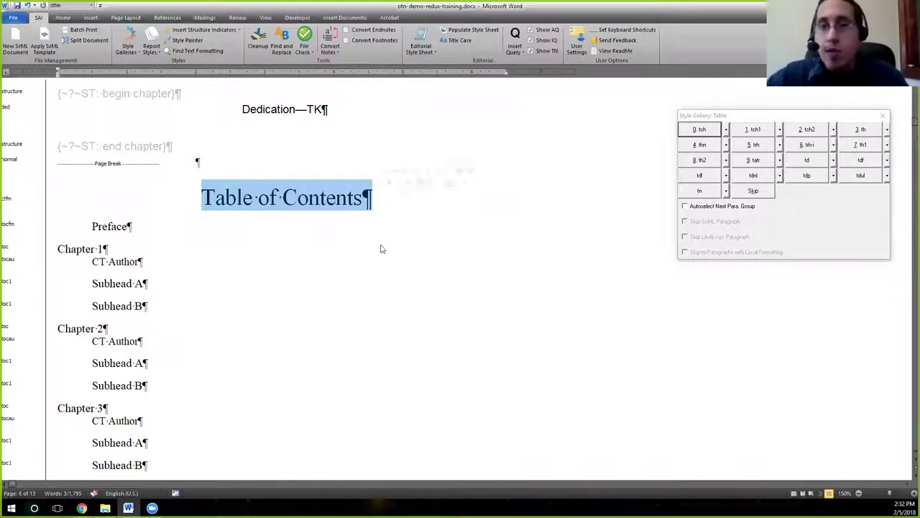
{"action": "left_click", "coordinate": [245, 194]}
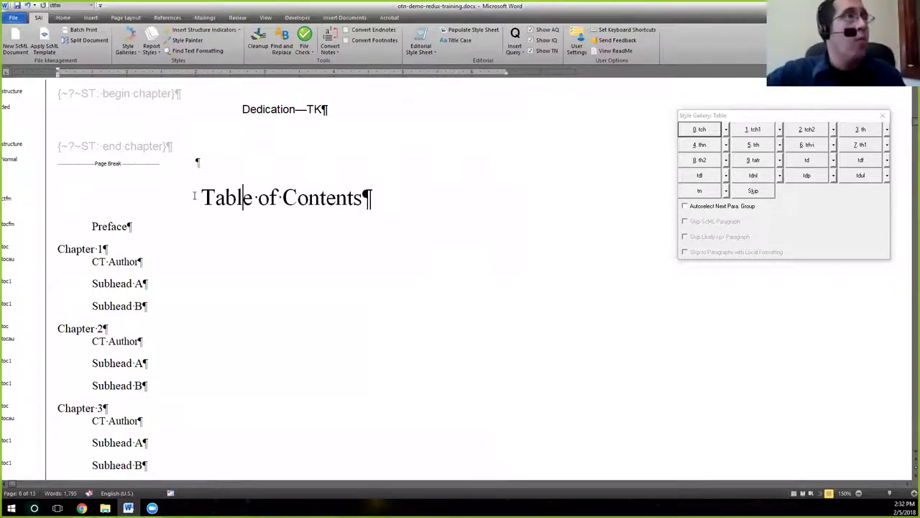
Step: Add a paragraph in the ep style above the Table of Contents heading, reading "this is an epigraph"
{"action": "left_click", "coordinate": [203, 198]}
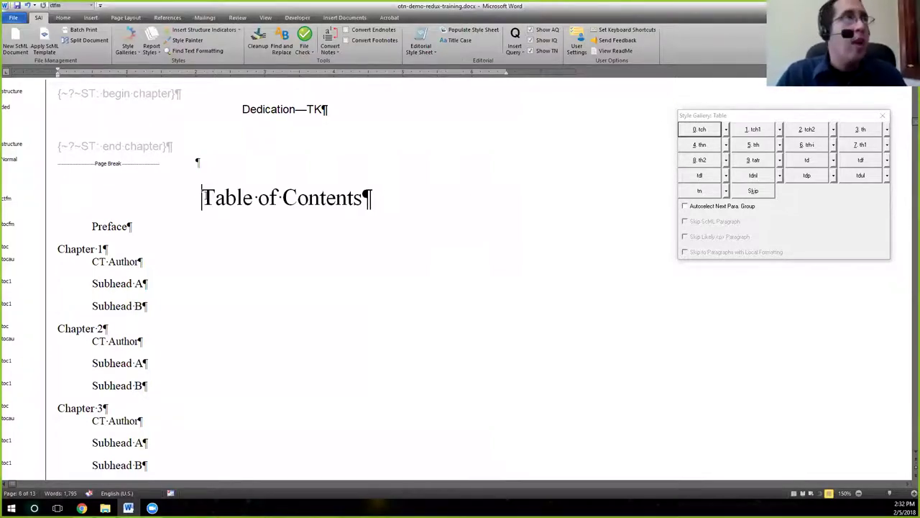
{"action": "key", "text": "Return"}
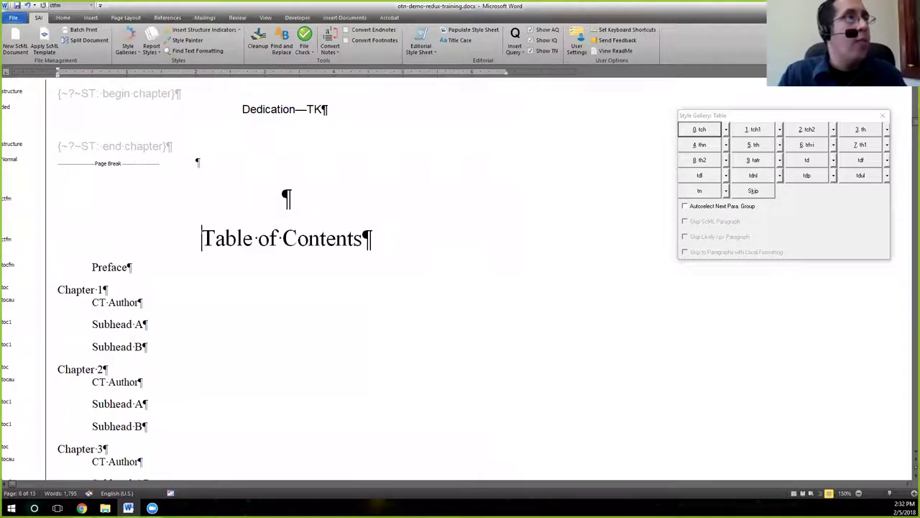
{"action": "key", "text": "Up"}
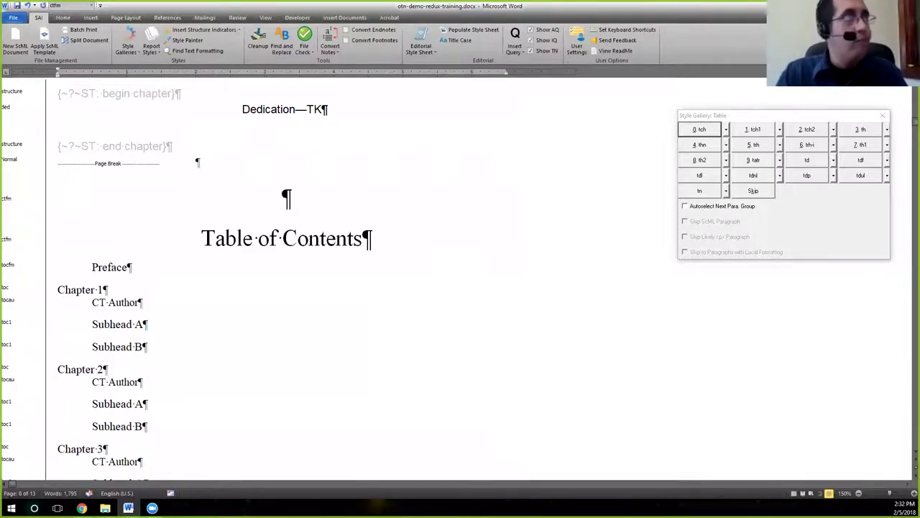
{"action": "double_click", "coordinate": [15, 199]}
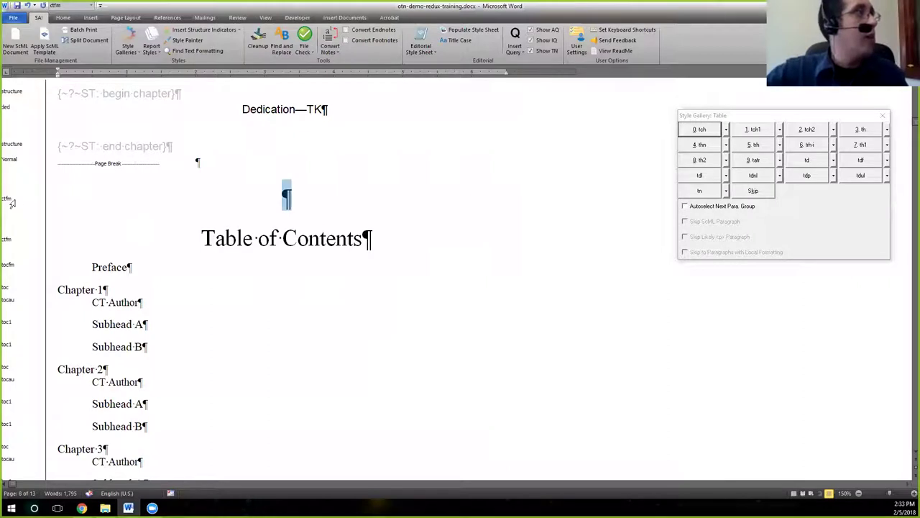
{"action": "type", "text": "ep"}
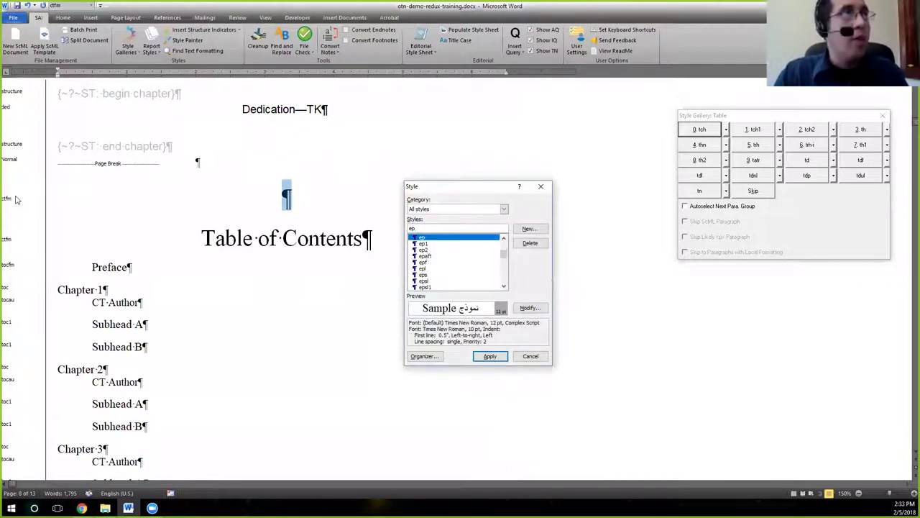
{"action": "key", "text": "Return"}
{"action": "type", "text": "thi"}
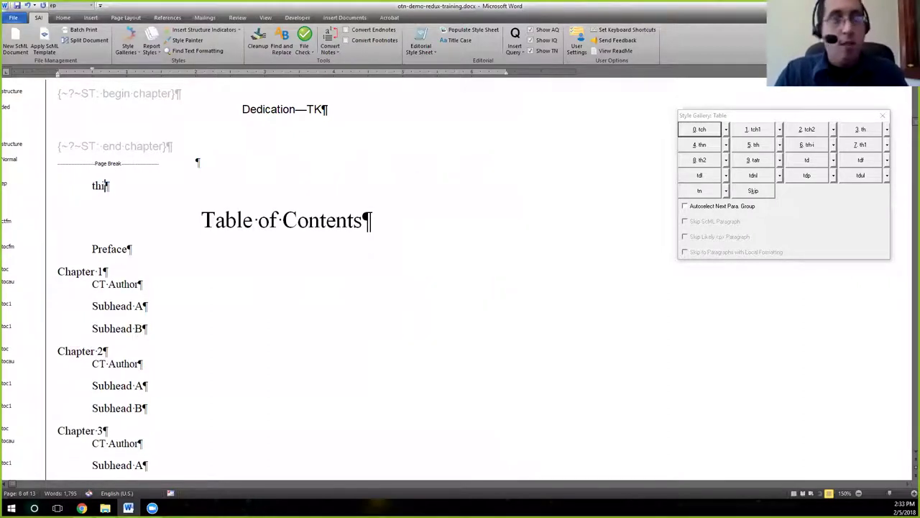
{"action": "type", "text": "s is an epigraph"}
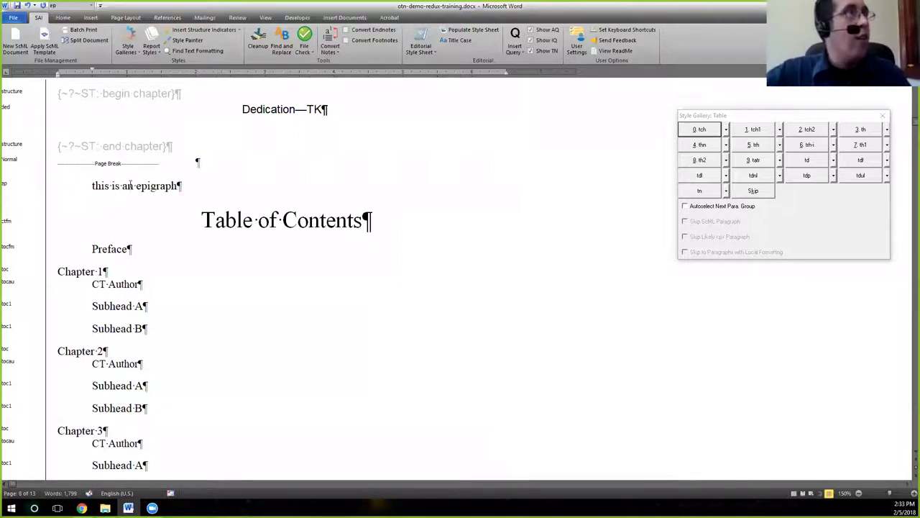
Step: Examine the epigraph line and the Table of Contents heading below it, comparing where one section ends and the other begins
{"action": "left_click_drag", "start_coordinate": [90, 191], "coordinate": [252, 360]}
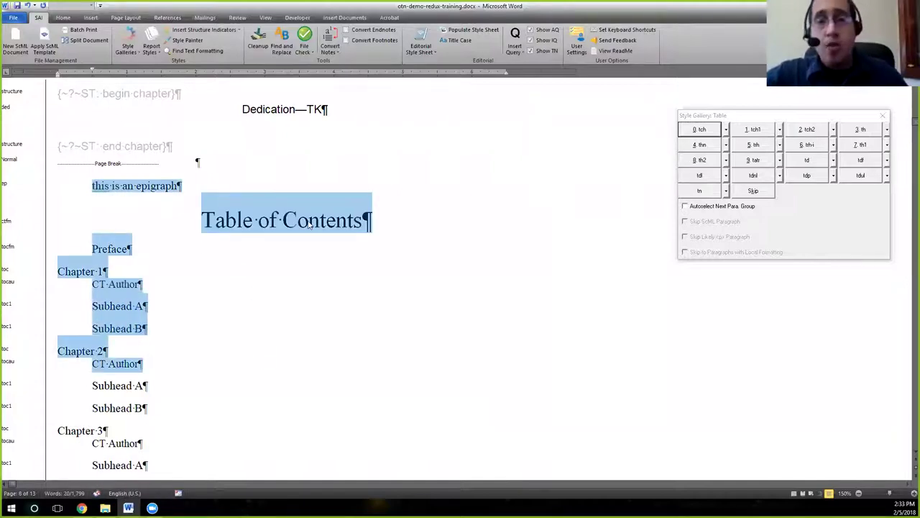
{"action": "left_click", "coordinate": [131, 189]}
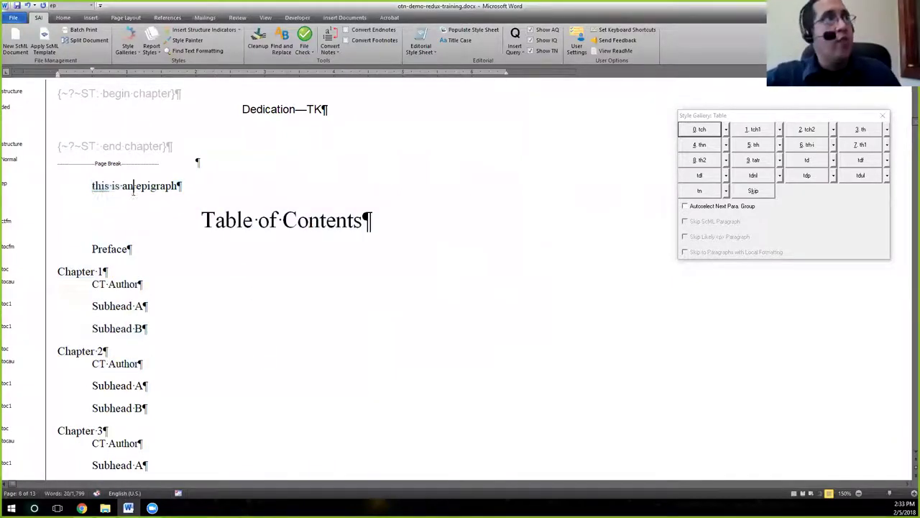
{"action": "left_click", "coordinate": [84, 189]}
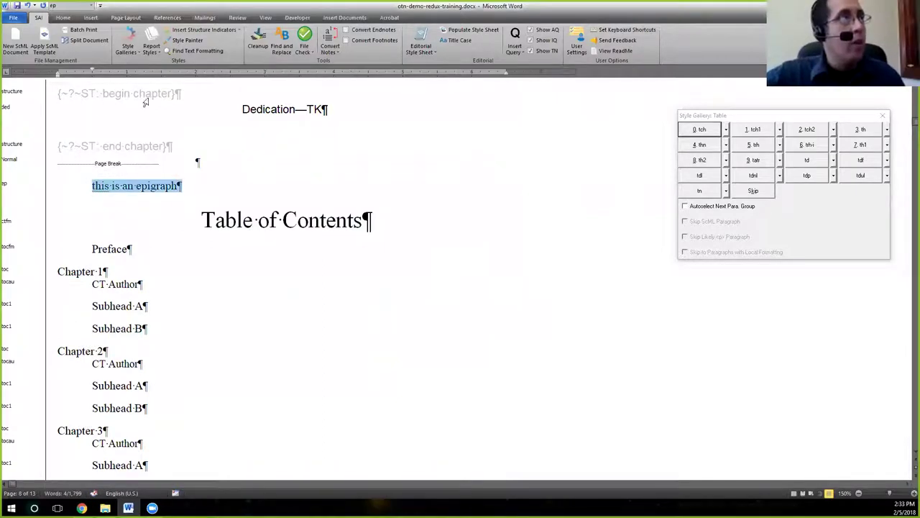
{"action": "left_click", "coordinate": [94, 187]}
{"action": "left_click_drag", "start_coordinate": [95, 186], "coordinate": [215, 187]}
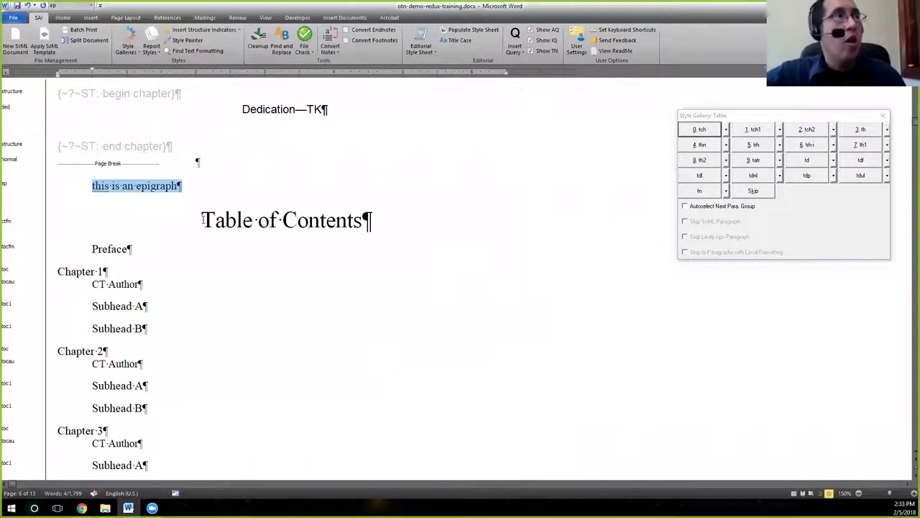
{"action": "left_click_drag", "start_coordinate": [203, 219], "coordinate": [372, 221]}
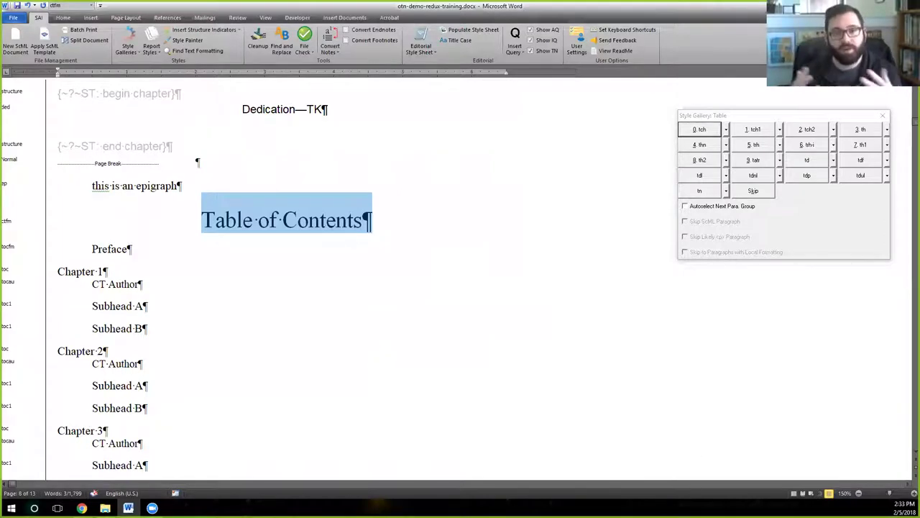
{"action": "key", "text": "Right"}
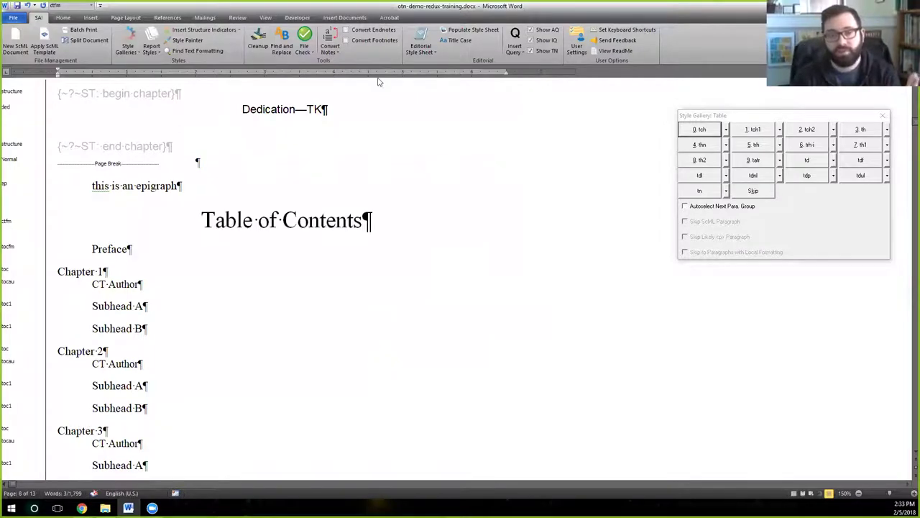
{"action": "triple_click", "coordinate": [260, 220]}
{"action": "left_click", "coordinate": [258, 220]}
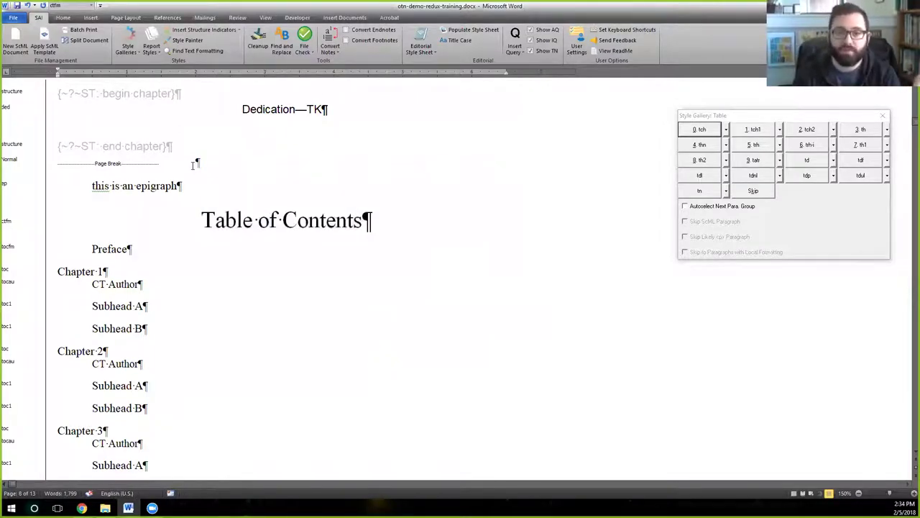
Step: Capitalize the first letter of the epigraph line to read "This is an epigraph"
{"action": "left_click", "coordinate": [92, 186]}
{"action": "key", "text": "Delete"}
{"action": "type", "text": "T"}
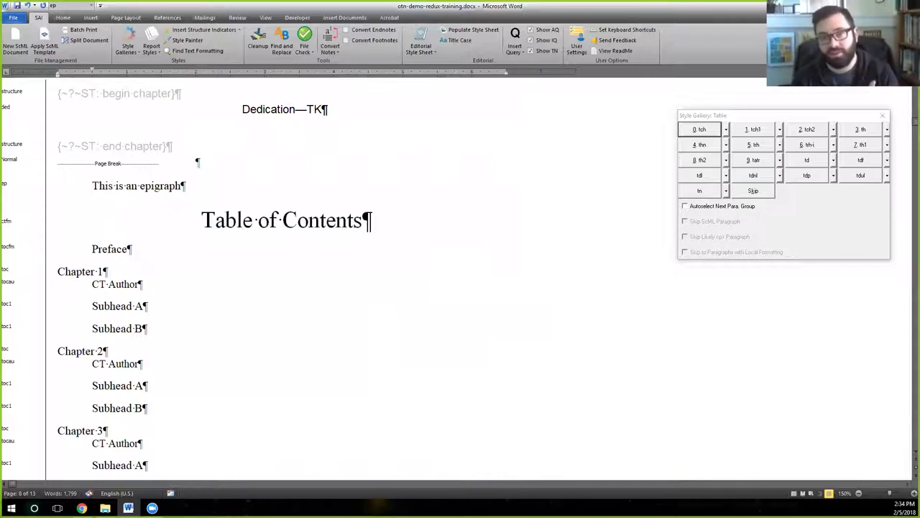
Step: Enclose the epigraph line and the Table of Contents together in a single pair of begin chapter and end chapter structure indicators
{"action": "left_click_drag", "start_coordinate": [92, 185], "coordinate": [191, 193]}
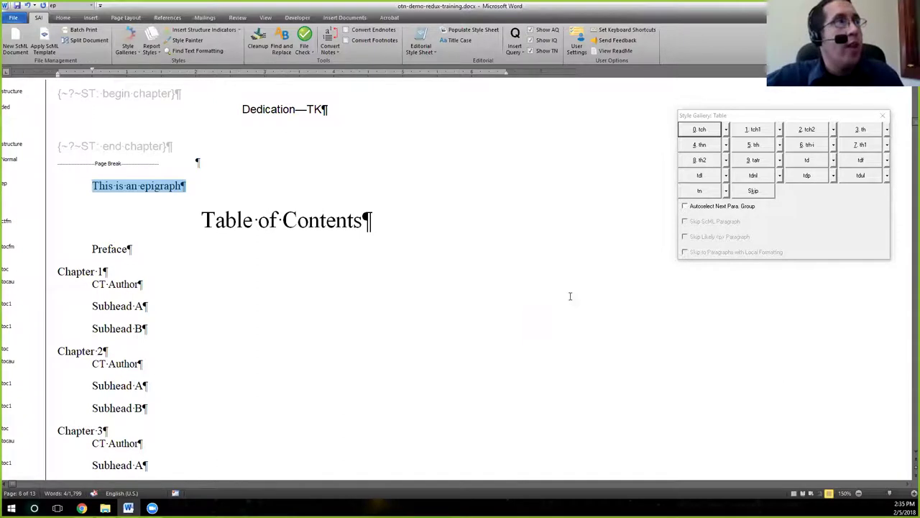
{"action": "left_click", "coordinate": [93, 187]}
{"action": "left_click_drag", "start_coordinate": [102, 186], "coordinate": [242, 304]}
{"action": "scroll", "coordinate": [247, 288], "scroll_direction": "down", "scroll_amount": 3}
{"action": "scroll", "coordinate": [252, 282], "scroll_direction": "up", "scroll_amount": 4}
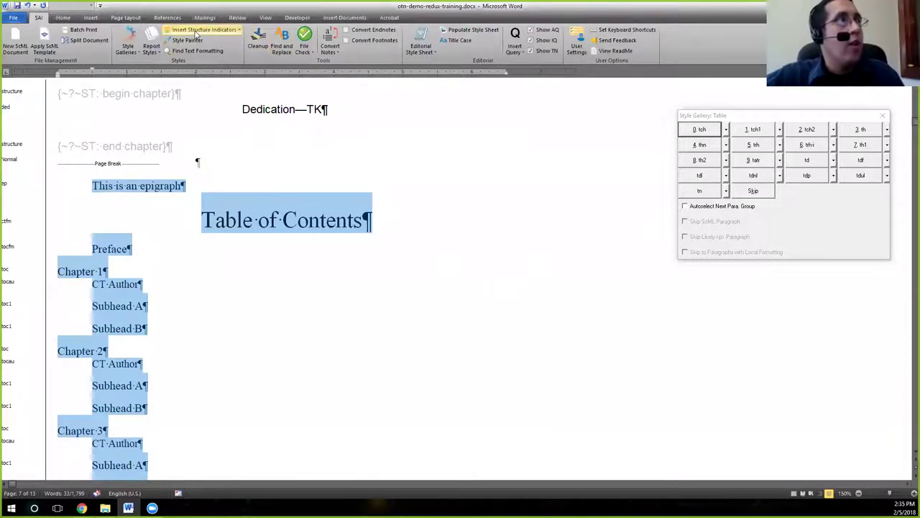
{"action": "left_click", "coordinate": [203, 29]}
{"action": "left_click", "coordinate": [201, 62]}
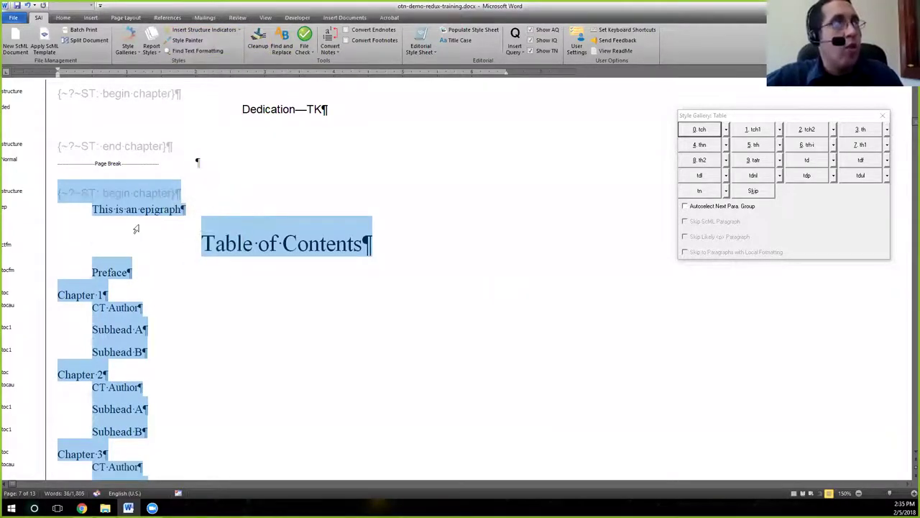
{"action": "triple_click", "coordinate": [108, 214]}
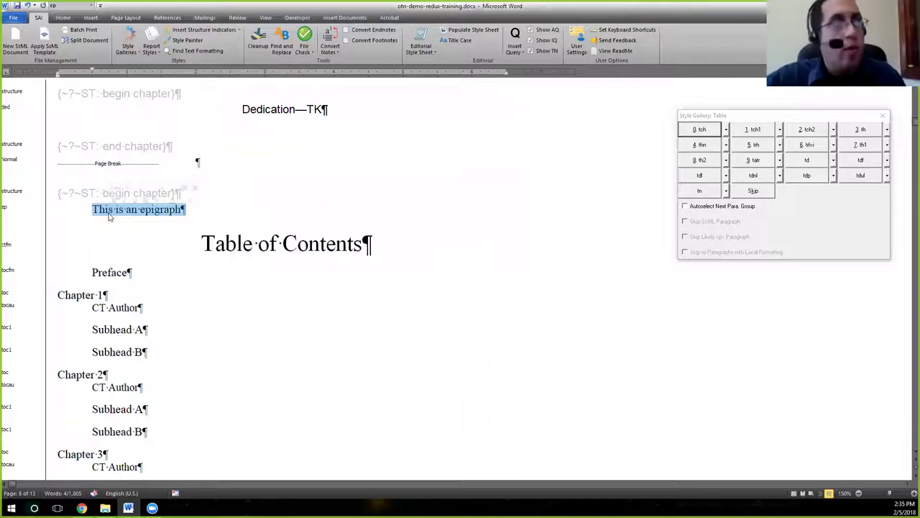
{"action": "left_click", "coordinate": [225, 244]}
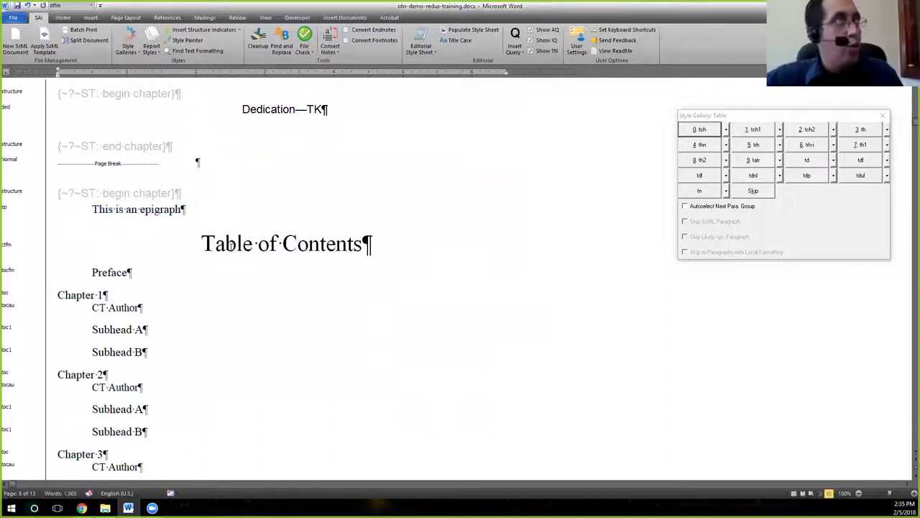
Step: Undo the chapter structure indicators around the contents and the sample epigraph paragraph above the Table of Contents heading
{"action": "key", "text": "ctrl+z"}
{"action": "key", "text": "ctrl+z"}
{"action": "key", "text": "ctrl+z"}
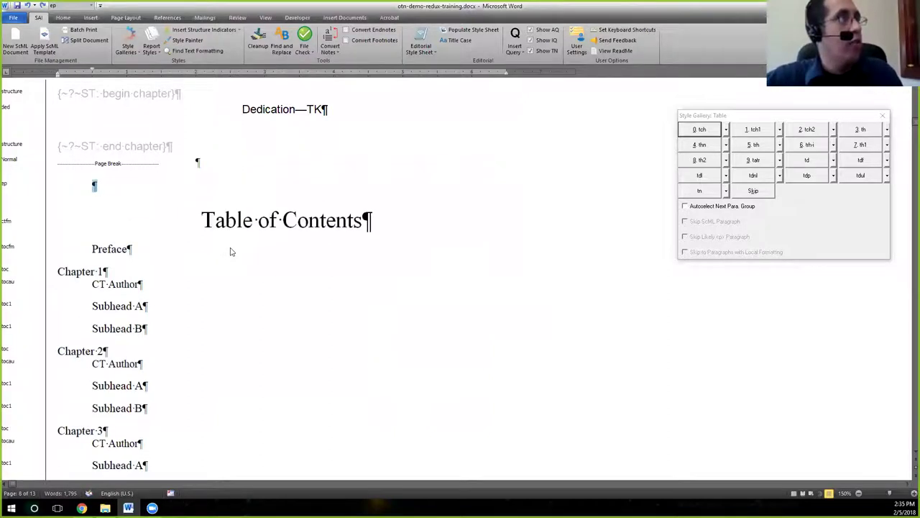
{"action": "key", "text": "ctrl+z"}
{"action": "key", "text": "ctrl+z"}
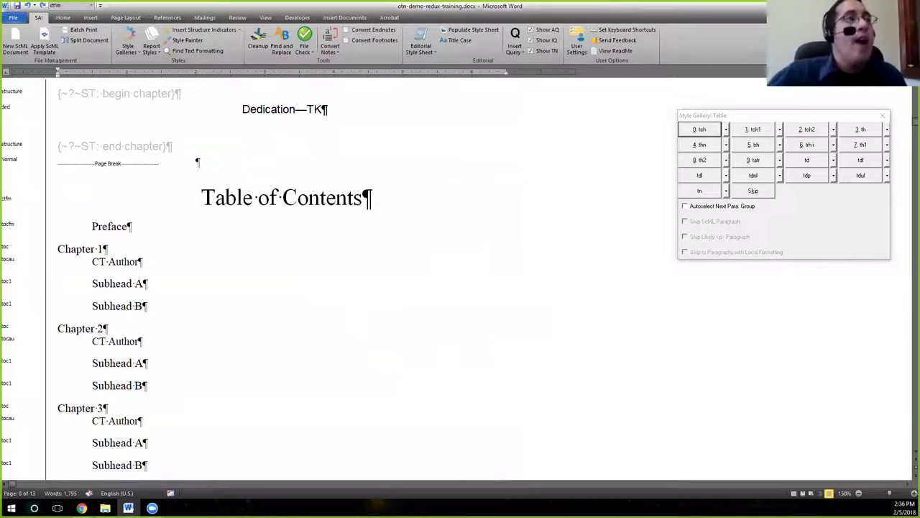
Step: Examine the front matter from the half title to the Table of Contents, checking the page breaks between the end chapter and begin chapter indicators
{"action": "scroll", "coordinate": [356, 254], "scroll_direction": "up", "scroll_amount": 3}
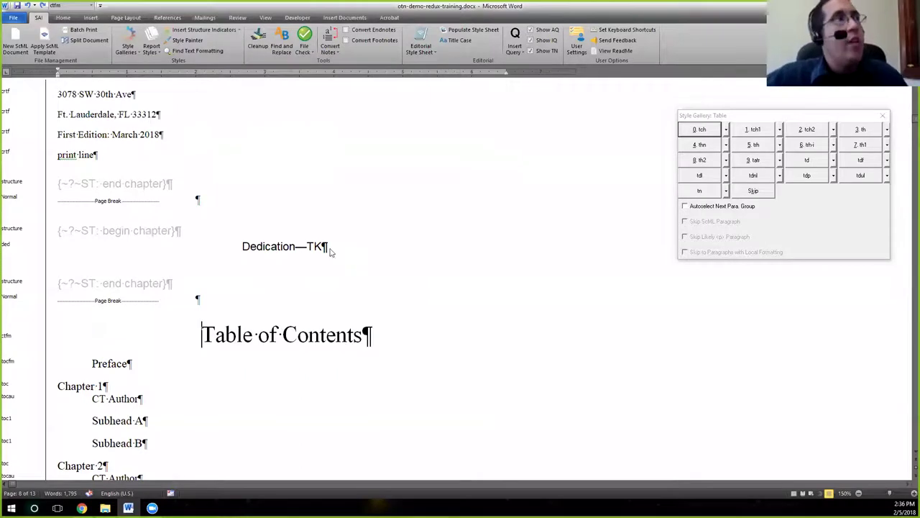
{"action": "left_click", "coordinate": [99, 206]}
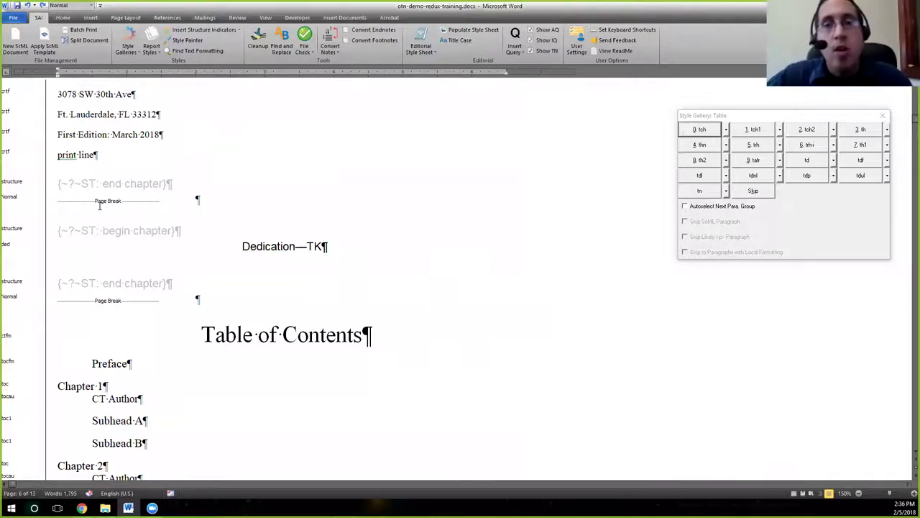
{"action": "scroll", "coordinate": [189, 261], "scroll_direction": "up", "scroll_amount": 4}
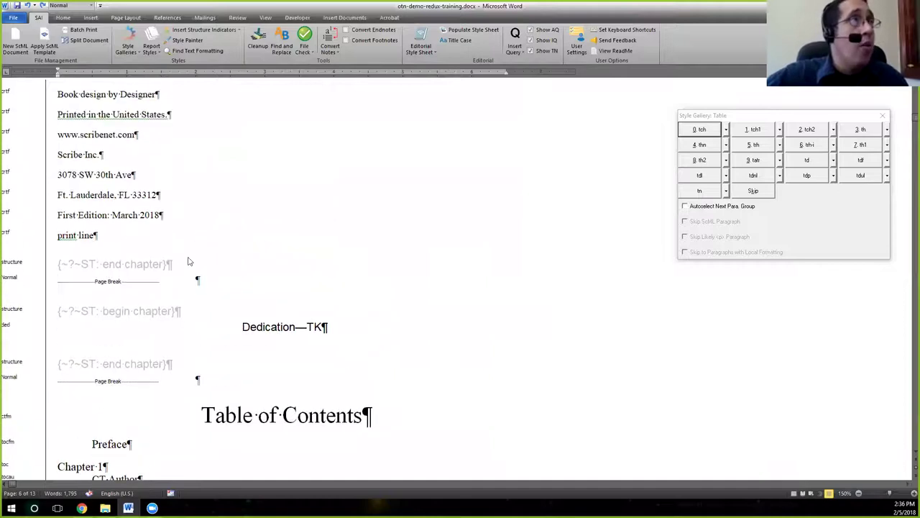
{"action": "scroll", "coordinate": [188, 261], "scroll_direction": "up", "scroll_amount": 5}
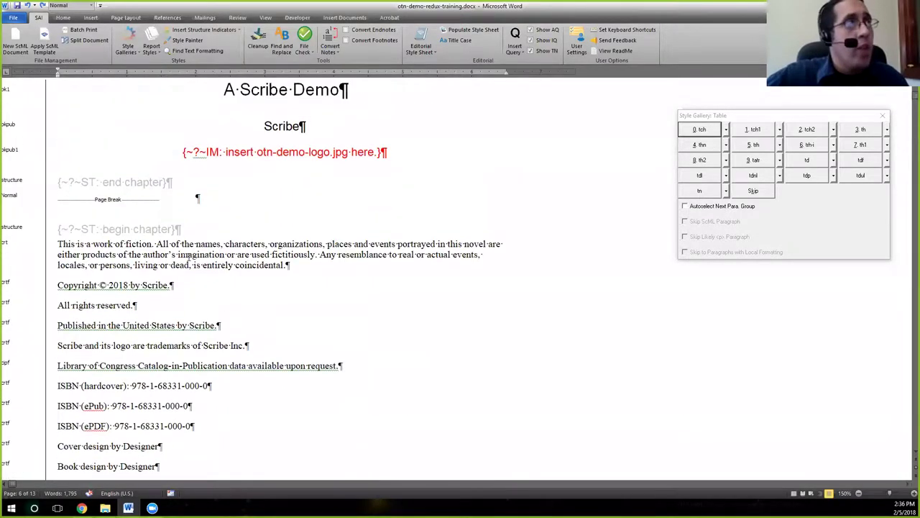
{"action": "scroll", "coordinate": [189, 261], "scroll_direction": "up", "scroll_amount": 5}
{"action": "scroll", "coordinate": [188, 257], "scroll_direction": "up", "scroll_amount": 2}
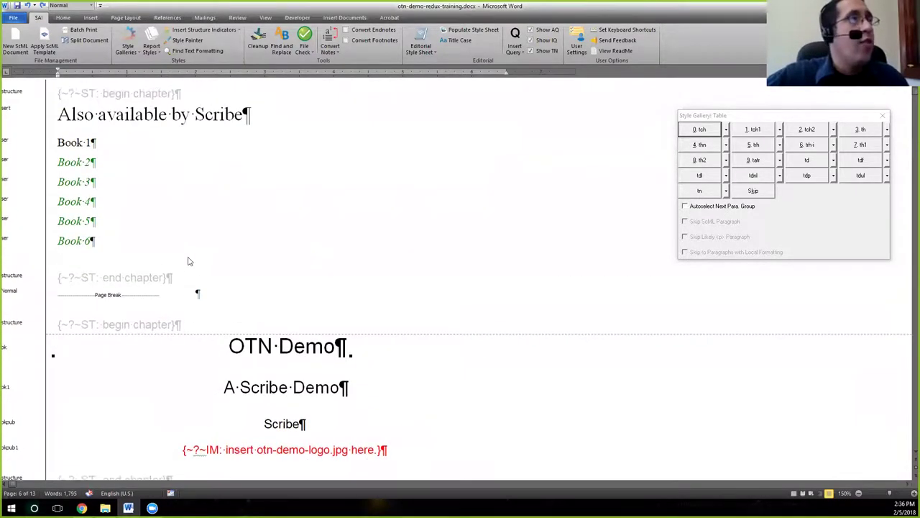
{"action": "scroll", "coordinate": [209, 248], "scroll_direction": "up", "scroll_amount": 2}
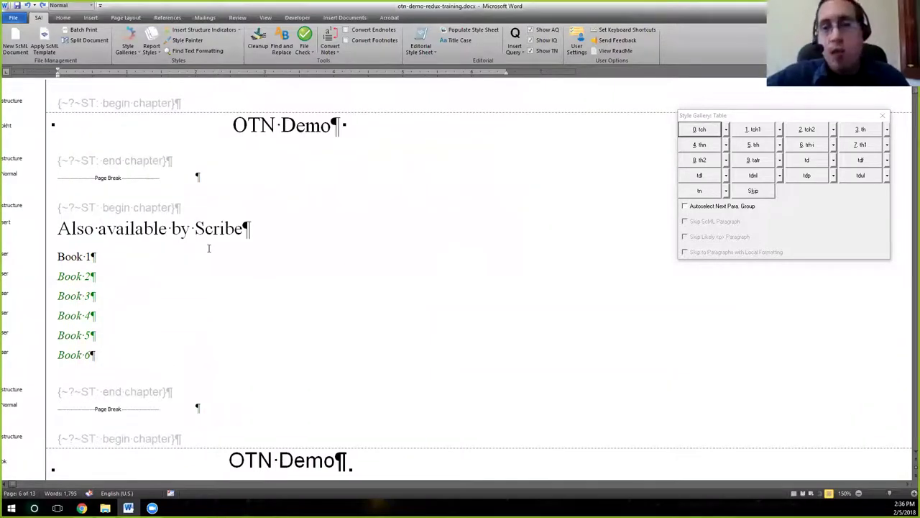
{"action": "scroll", "coordinate": [179, 312], "scroll_direction": "down", "scroll_amount": 2}
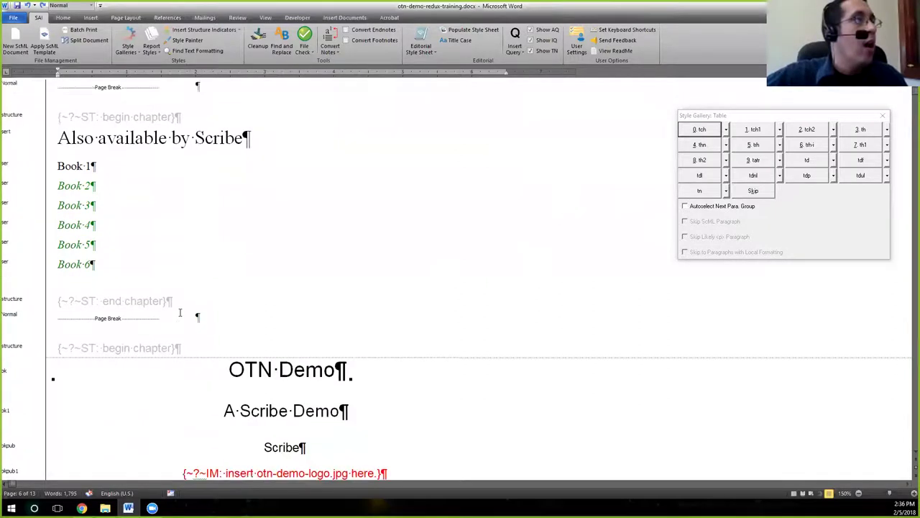
{"action": "scroll", "coordinate": [180, 313], "scroll_direction": "down", "scroll_amount": 1}
{"action": "scroll", "coordinate": [225, 352], "scroll_direction": "down", "scroll_amount": 4}
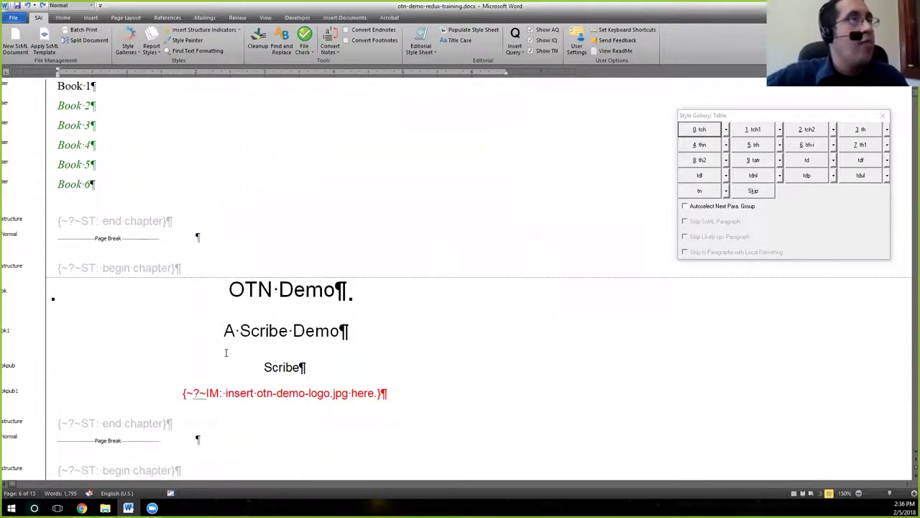
{"action": "scroll", "coordinate": [226, 351], "scroll_direction": "down", "scroll_amount": 9}
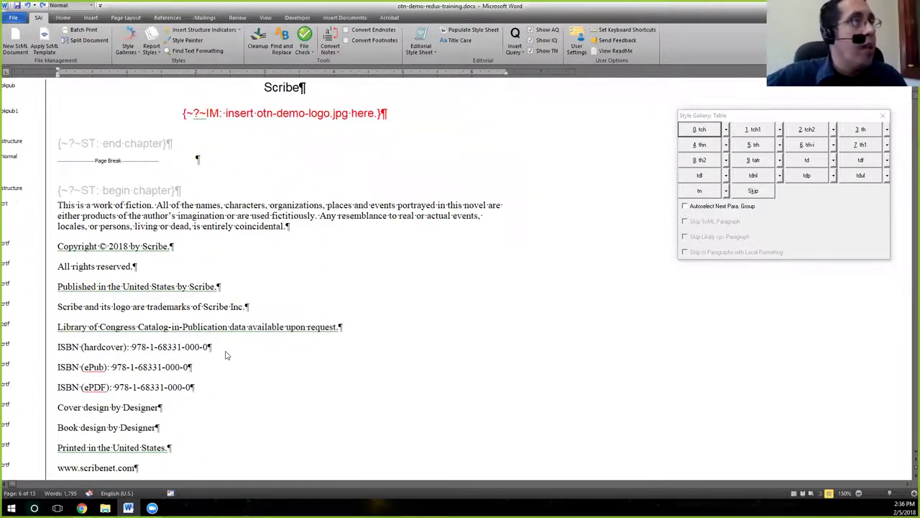
{"action": "scroll", "coordinate": [225, 355], "scroll_direction": "down", "scroll_amount": 5}
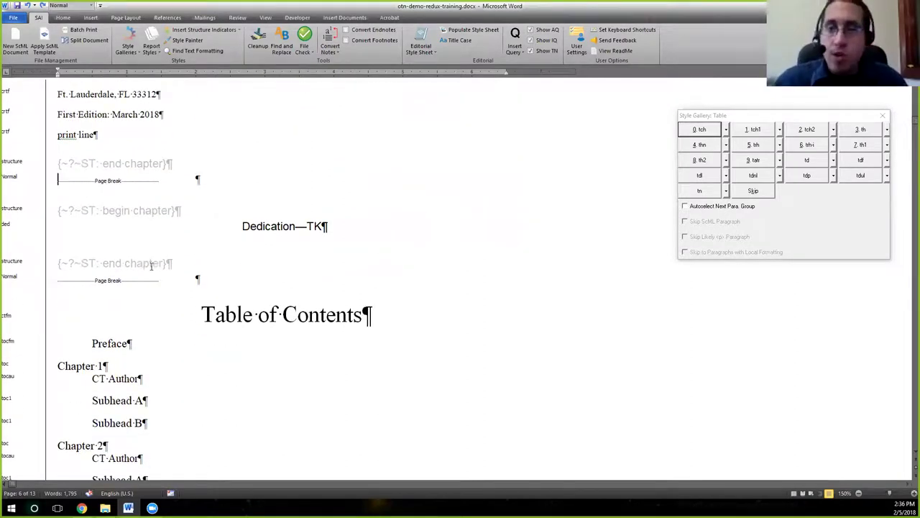
{"action": "scroll", "coordinate": [151, 265], "scroll_direction": "down", "scroll_amount": 2}
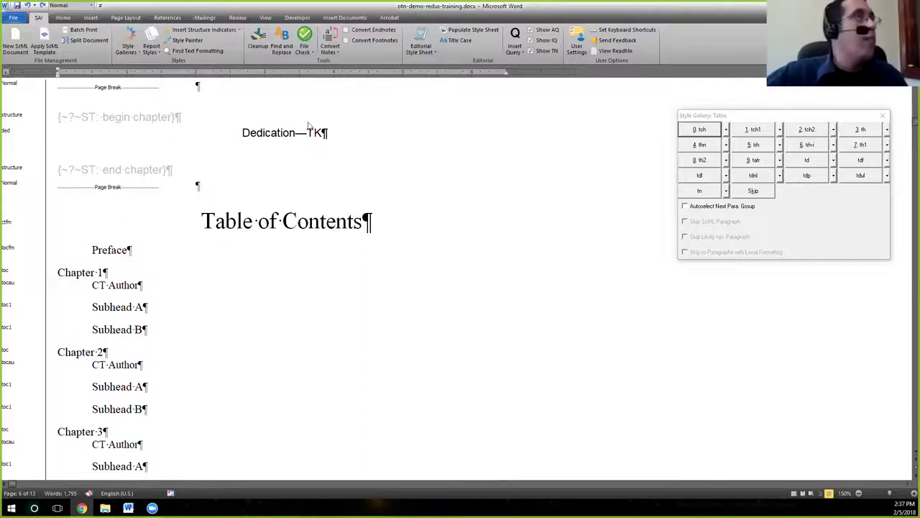
Step: From the start of the manuscript, run Cleanup with Clean note markers, Spaces, Paragraphs, Tabs and Page breaks enabled
{"action": "scroll", "coordinate": [259, 215], "scroll_direction": "up", "scroll_amount": 10}
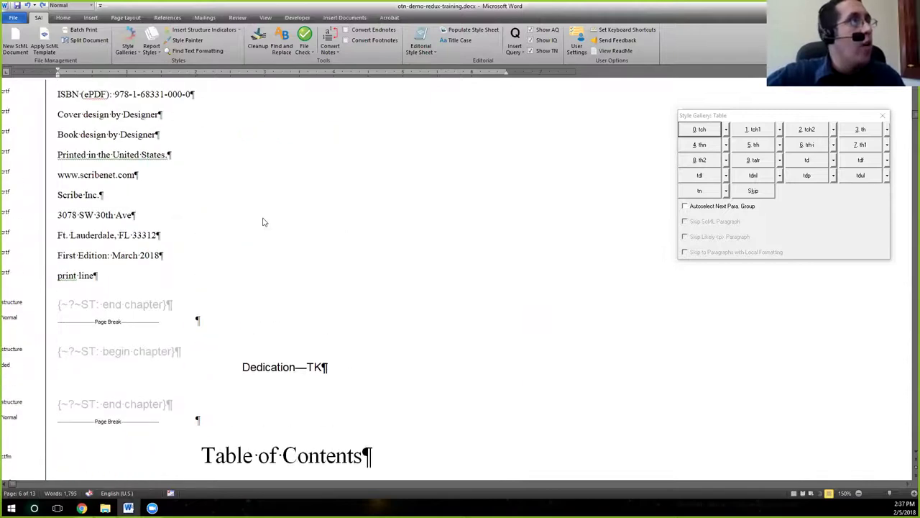
{"action": "scroll", "coordinate": [263, 222], "scroll_direction": "up", "scroll_amount": 8}
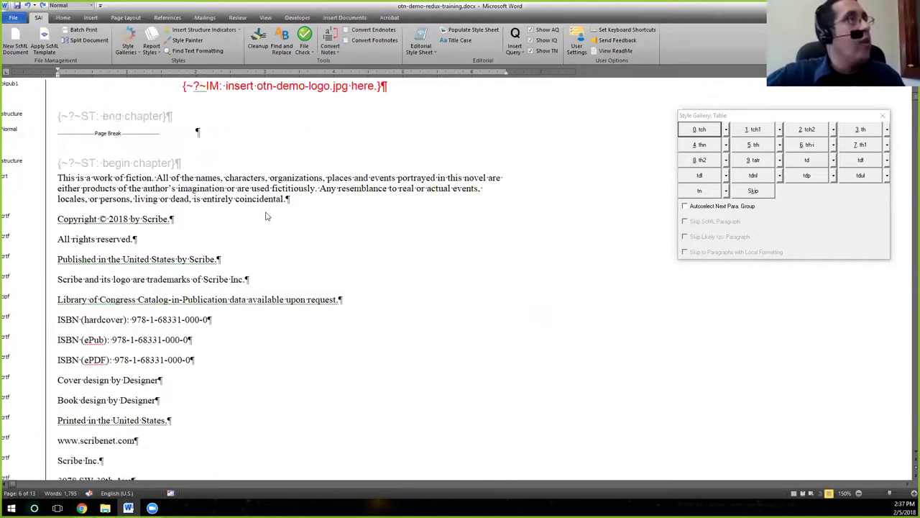
{"action": "scroll", "coordinate": [267, 215], "scroll_direction": "up", "scroll_amount": 7}
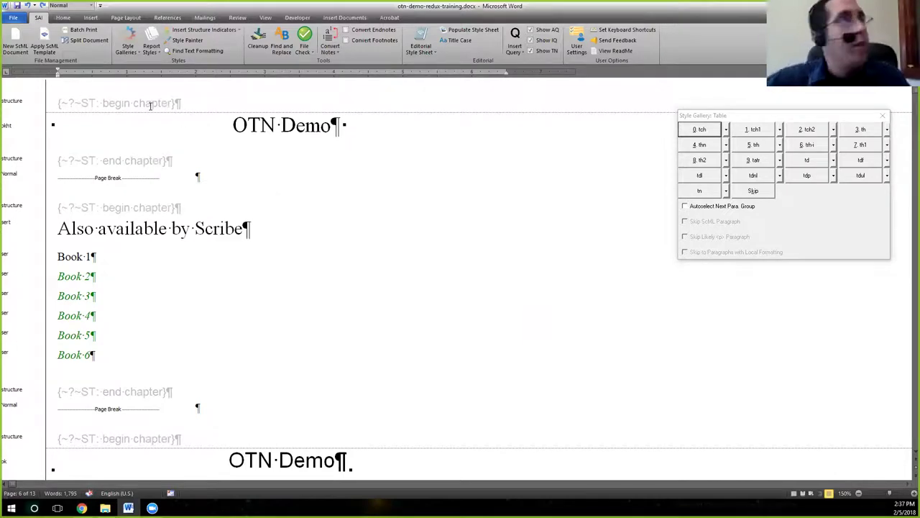
{"action": "left_click", "coordinate": [57, 102]}
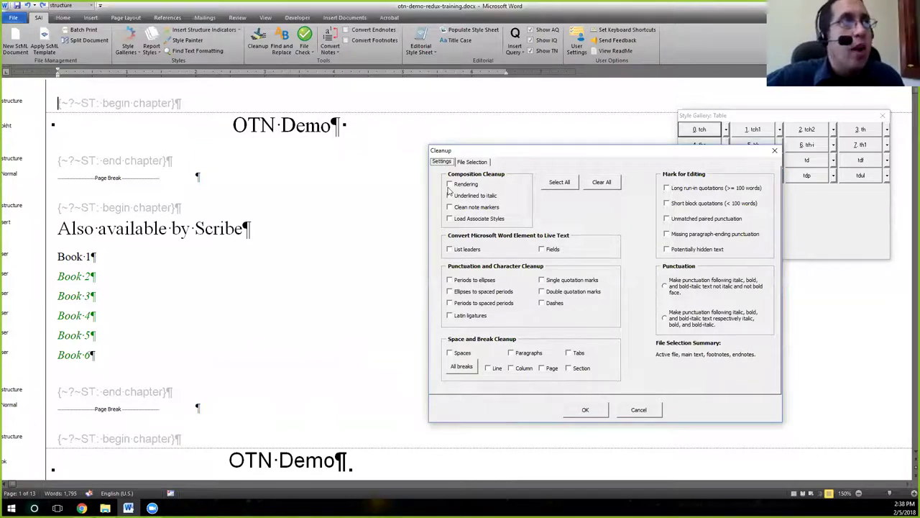
{"action": "key", "text": "Tab"}
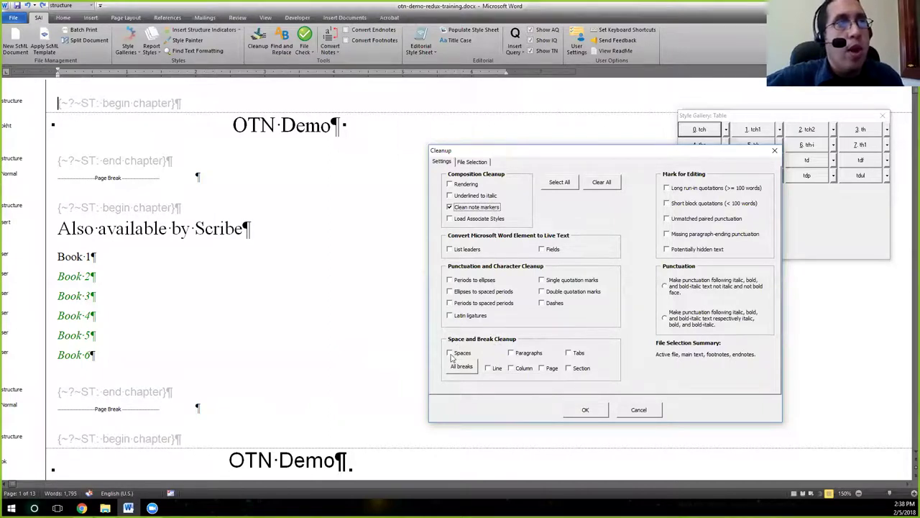
{"action": "left_click", "coordinate": [451, 355]}
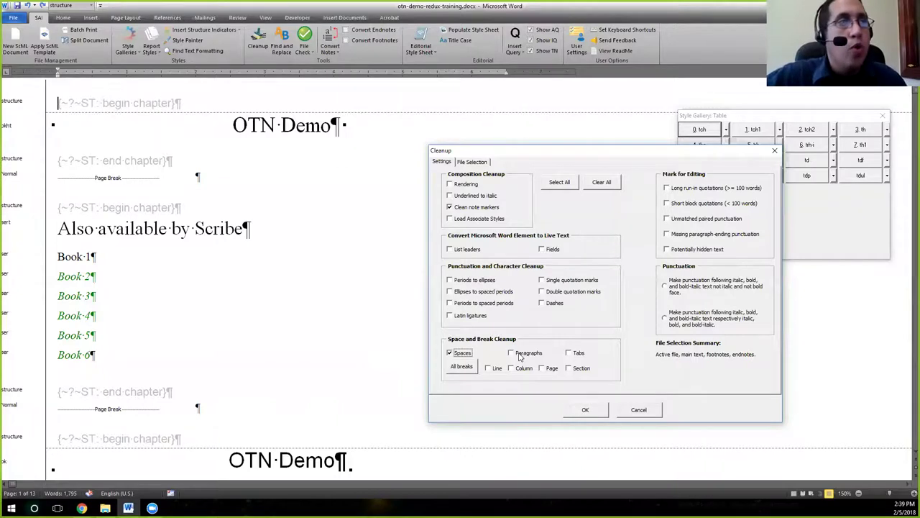
{"action": "left_click", "coordinate": [511, 353]}
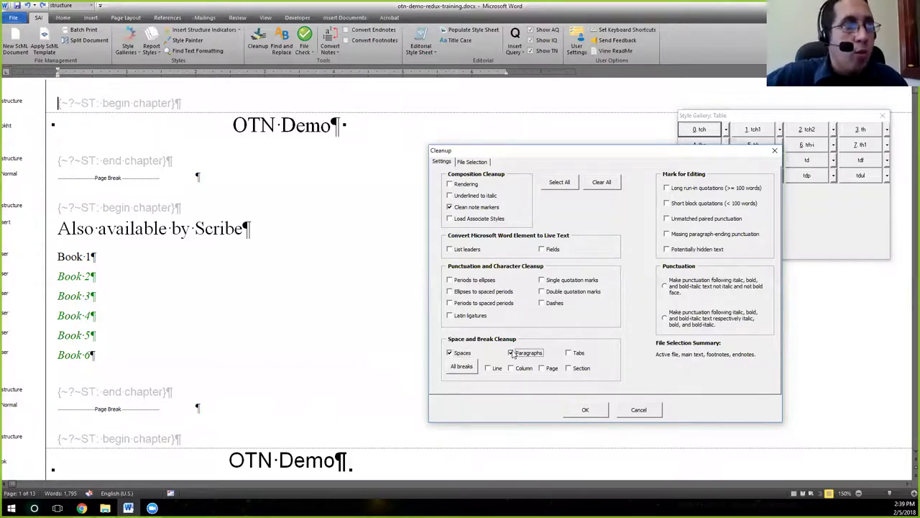
{"action": "left_click", "coordinate": [573, 356]}
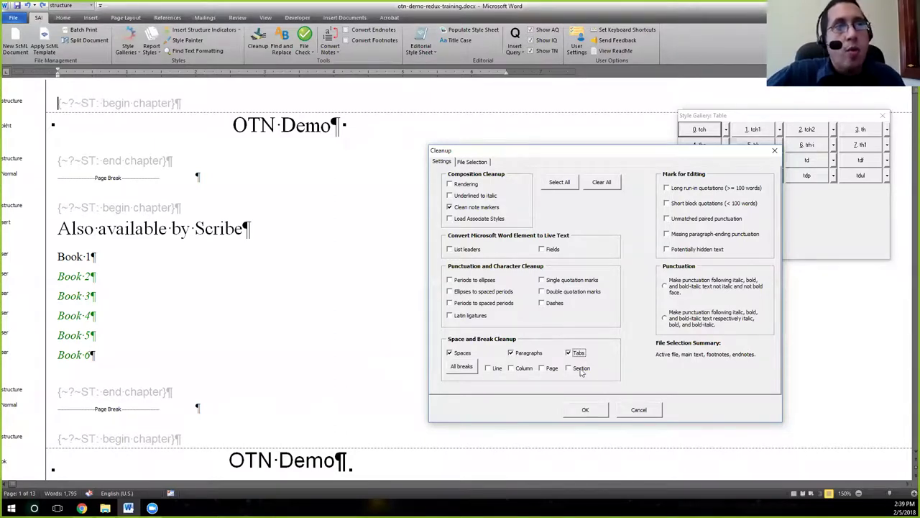
{"action": "left_click", "coordinate": [542, 368]}
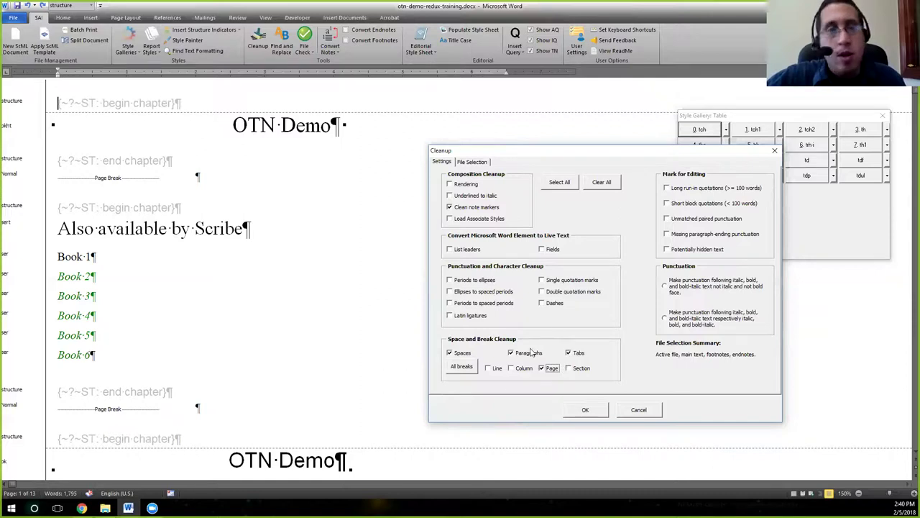
{"action": "left_click", "coordinate": [593, 416]}
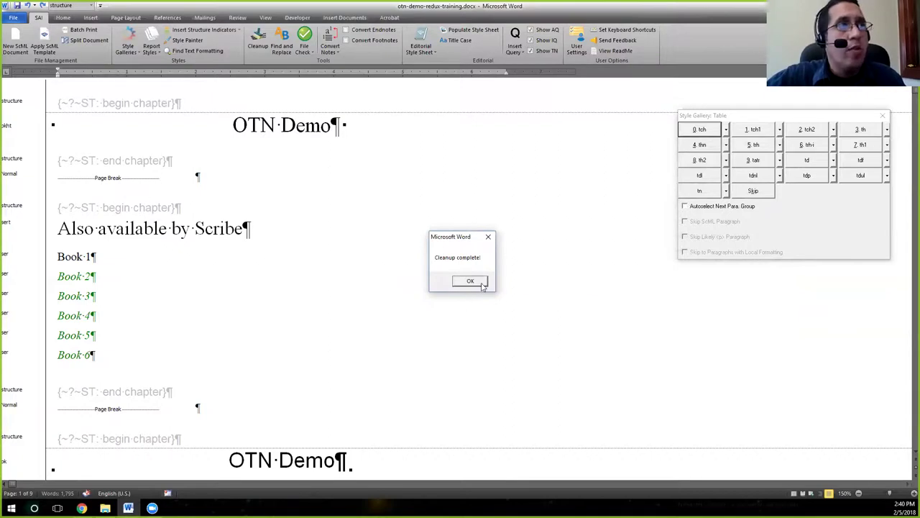
{"action": "left_click", "coordinate": [471, 281]}
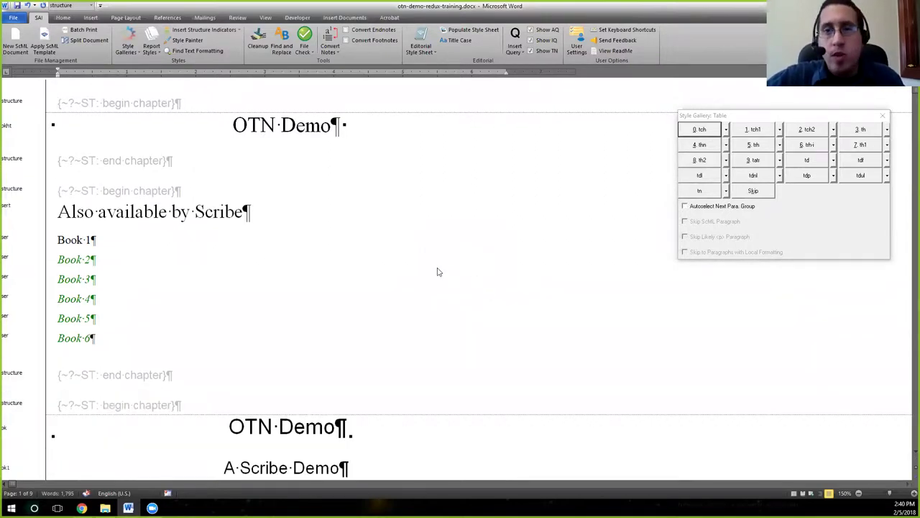
Step: Examine the manuscript after the cleanup, from the half title through the contents and the first chapter to Subhead 2
{"action": "scroll", "coordinate": [410, 232], "scroll_direction": "down", "scroll_amount": 3}
{"action": "scroll", "coordinate": [411, 231], "scroll_direction": "down", "scroll_amount": 18}
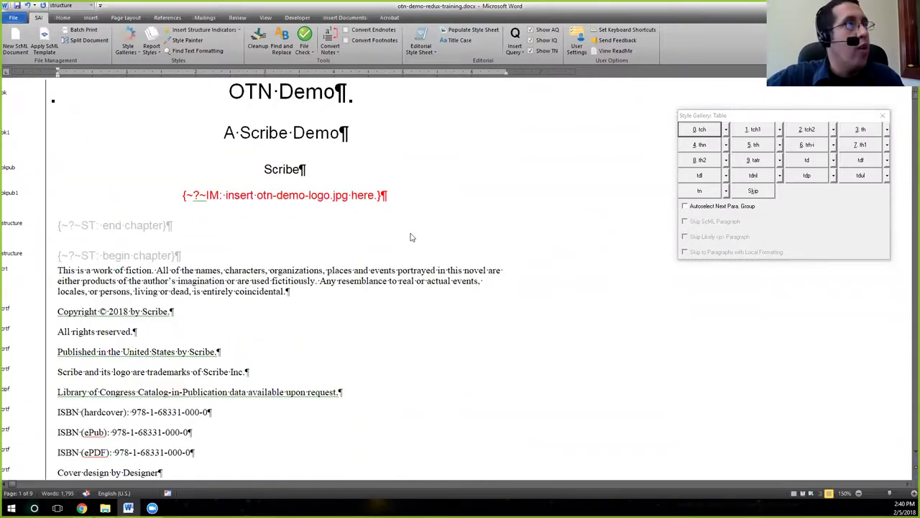
{"action": "scroll", "coordinate": [412, 238], "scroll_direction": "down", "scroll_amount": 11}
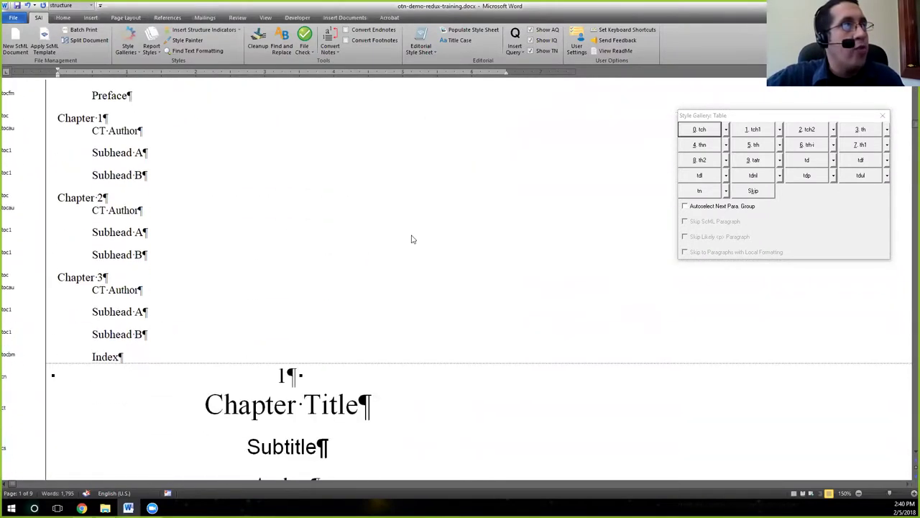
{"action": "scroll", "coordinate": [411, 242], "scroll_direction": "down", "scroll_amount": 12}
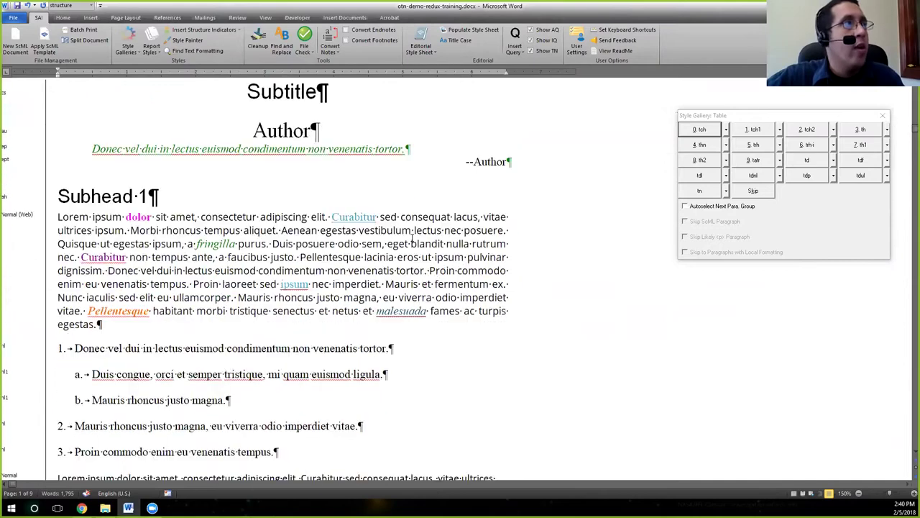
{"action": "scroll", "coordinate": [412, 242], "scroll_direction": "down", "scroll_amount": 10}
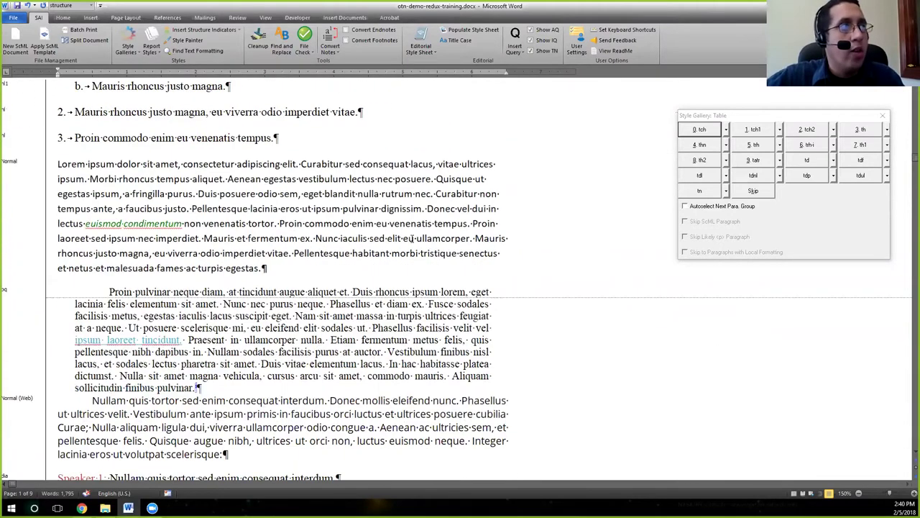
{"action": "scroll", "coordinate": [412, 241], "scroll_direction": "down", "scroll_amount": 10}
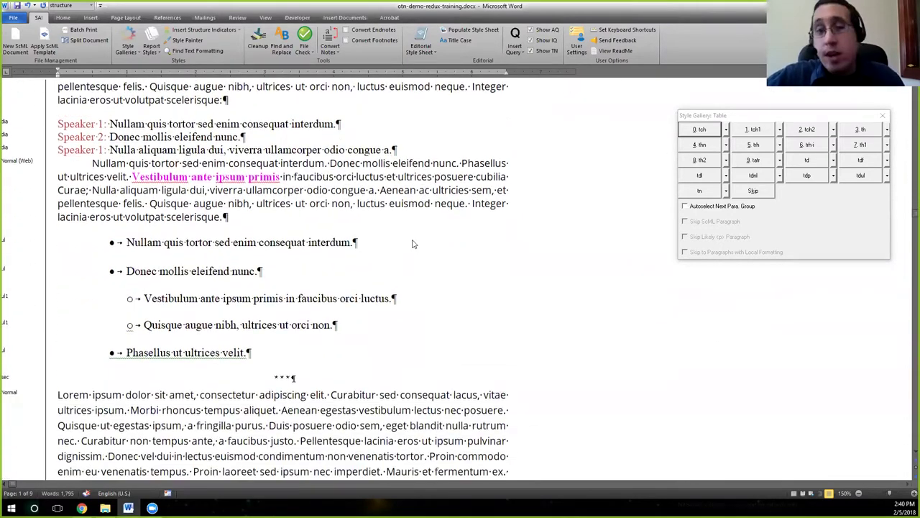
{"action": "scroll", "coordinate": [413, 242], "scroll_direction": "down", "scroll_amount": 5}
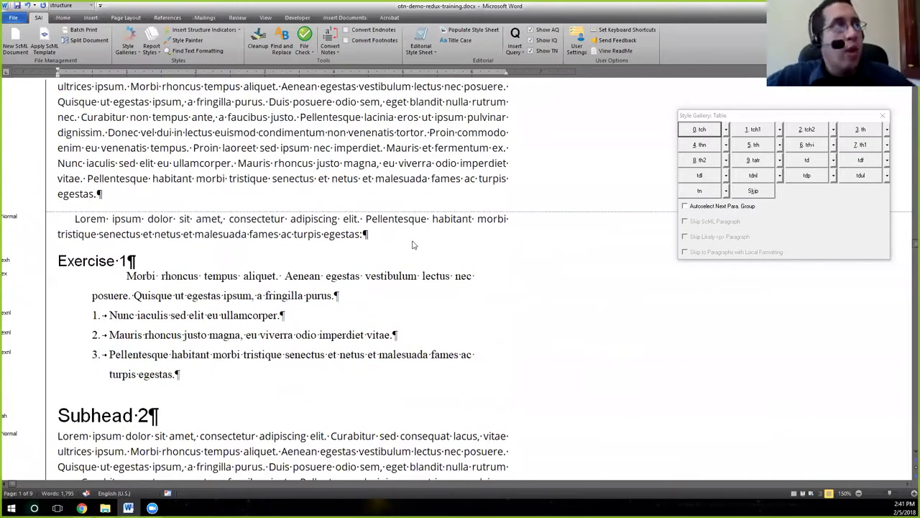
Step: Delete the second empty paragraph below Table 1.1 at the very end of the manuscript
{"action": "scroll", "coordinate": [413, 244], "scroll_direction": "down", "scroll_amount": 5}
{"action": "scroll", "coordinate": [413, 243], "scroll_direction": "down", "scroll_amount": 10}
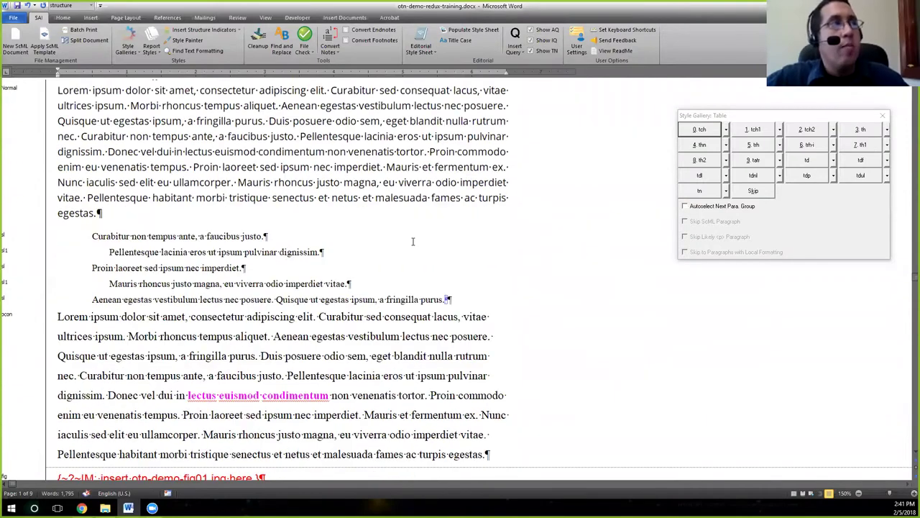
{"action": "scroll", "coordinate": [412, 243], "scroll_direction": "down", "scroll_amount": 8}
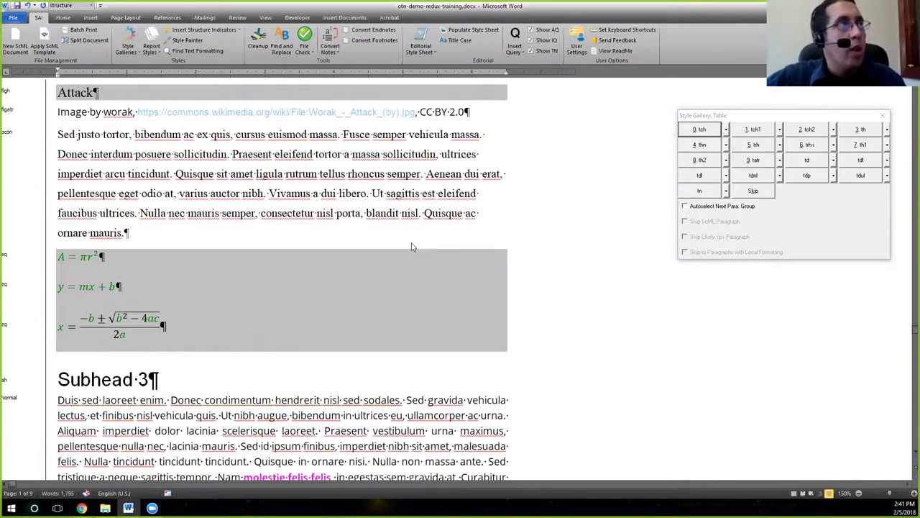
{"action": "scroll", "coordinate": [412, 246], "scroll_direction": "down", "scroll_amount": 10}
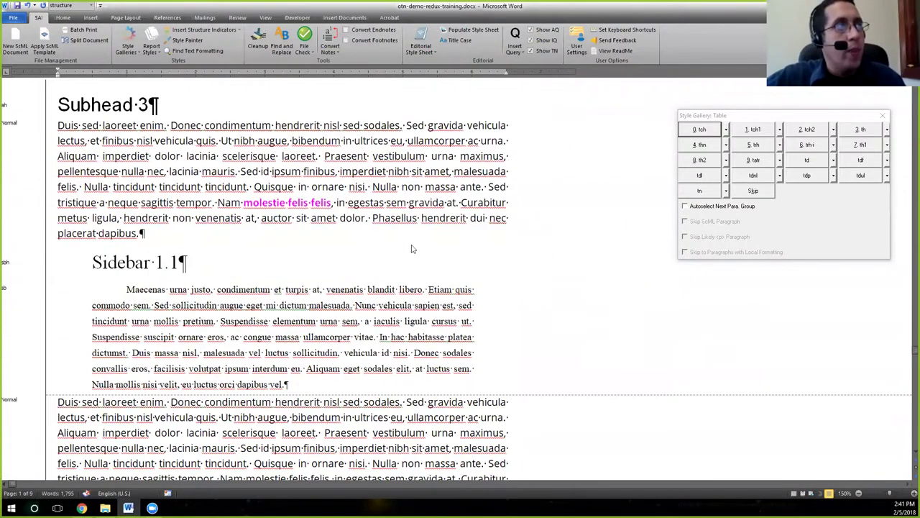
{"action": "scroll", "coordinate": [412, 251], "scroll_direction": "down", "scroll_amount": 3}
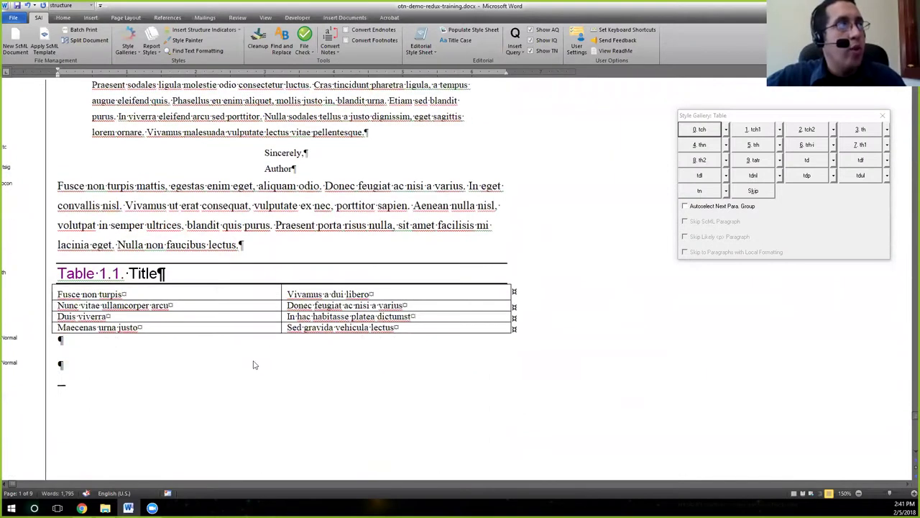
{"action": "left_click", "coordinate": [60, 366]}
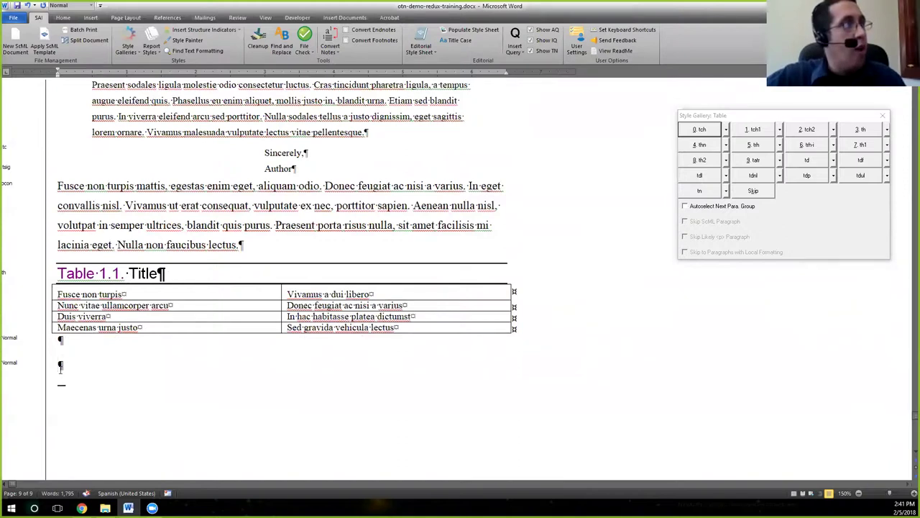
{"action": "key", "text": "BackSpace"}
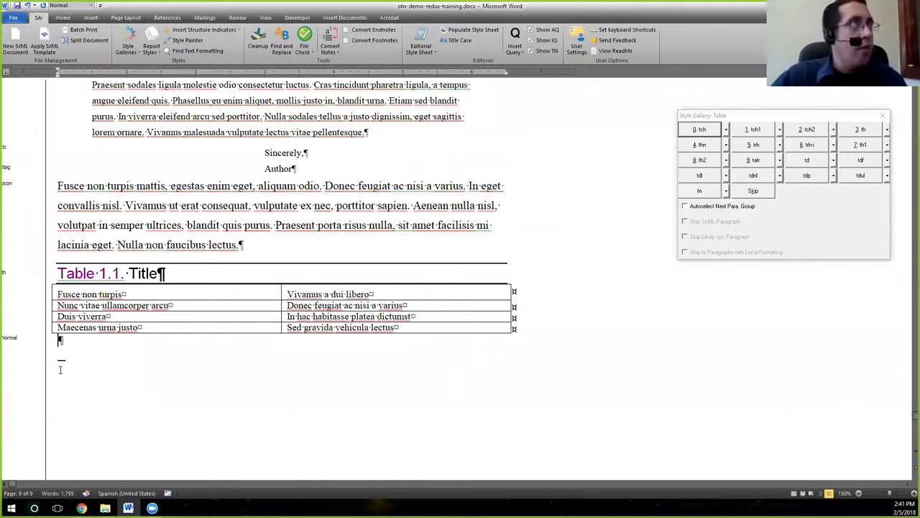
{"action": "scroll", "coordinate": [80, 367], "scroll_direction": "down", "scroll_amount": 2}
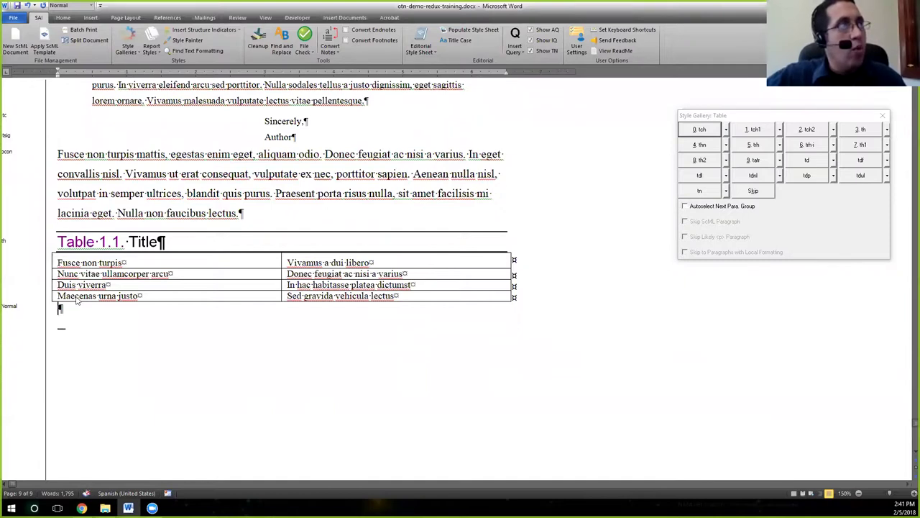